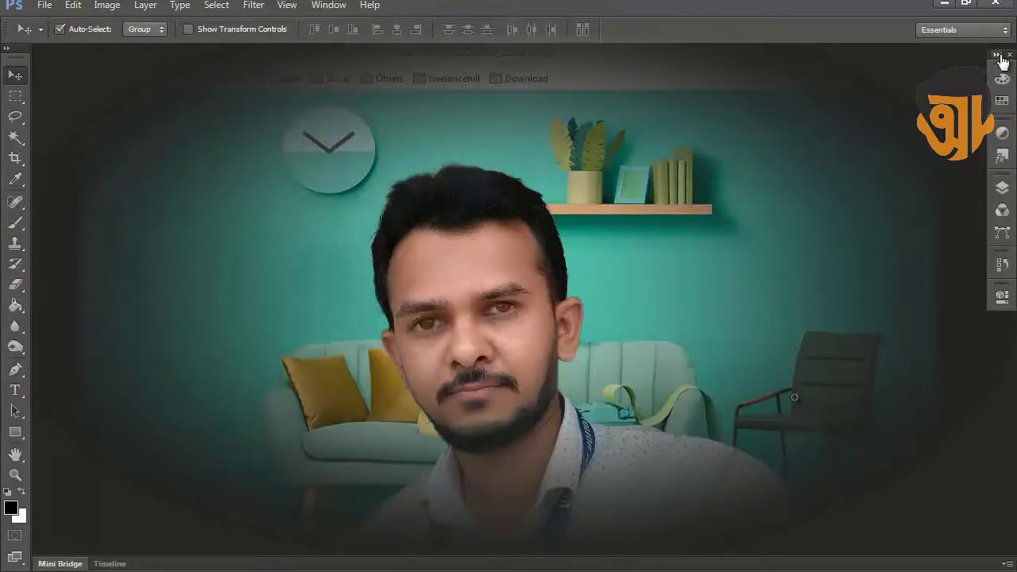
Step: Open the three selfie JPGs from New folder together, then bring up the 133840 document
click(998, 56)
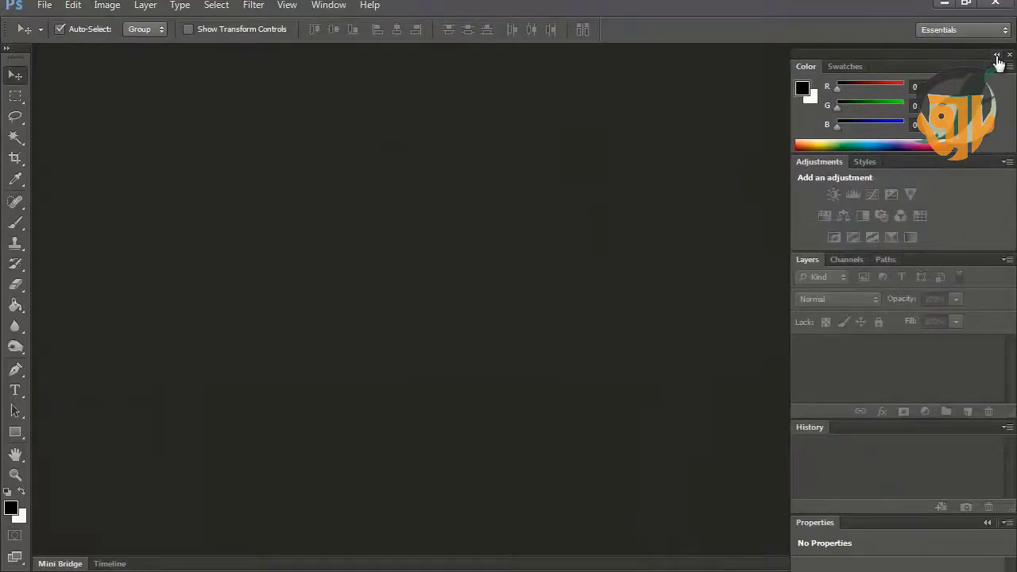
click(997, 56)
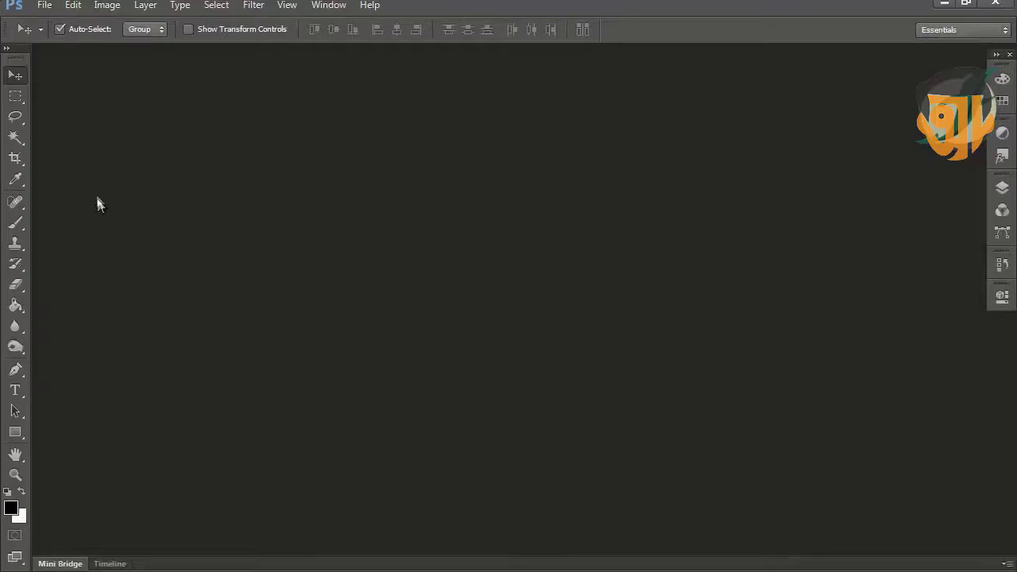
click(45, 5)
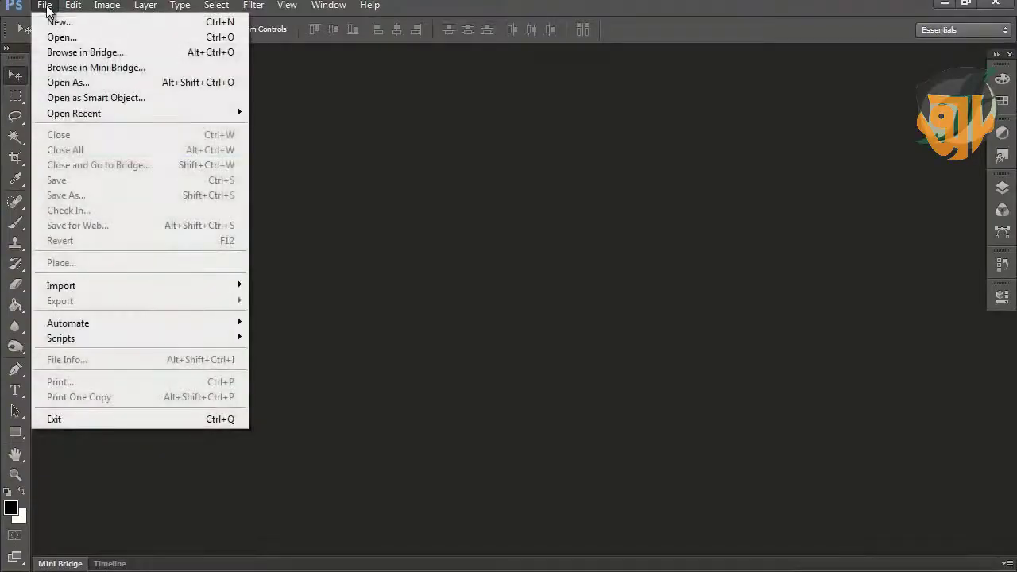
click(62, 38)
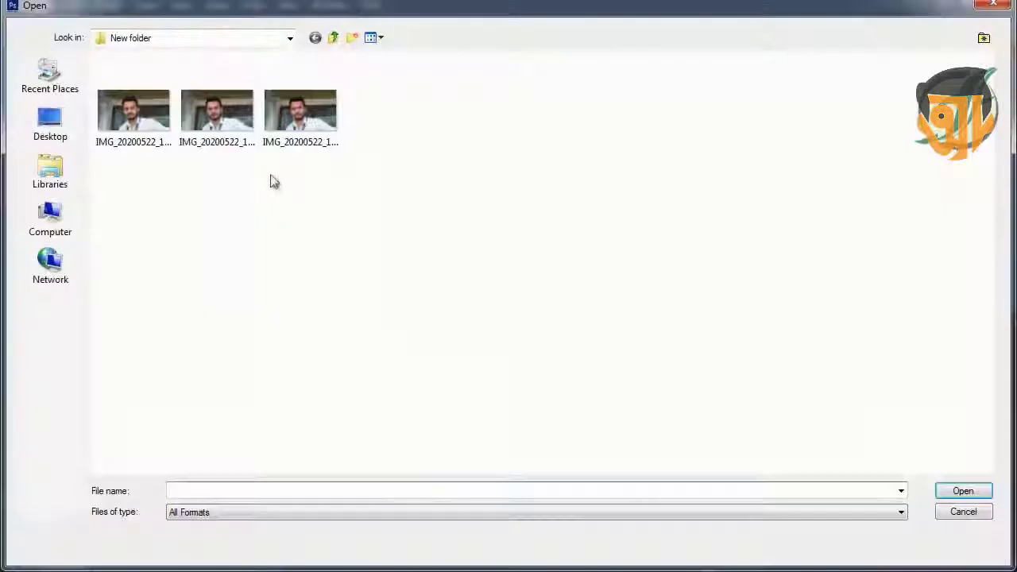
drag(354, 177, 140, 119)
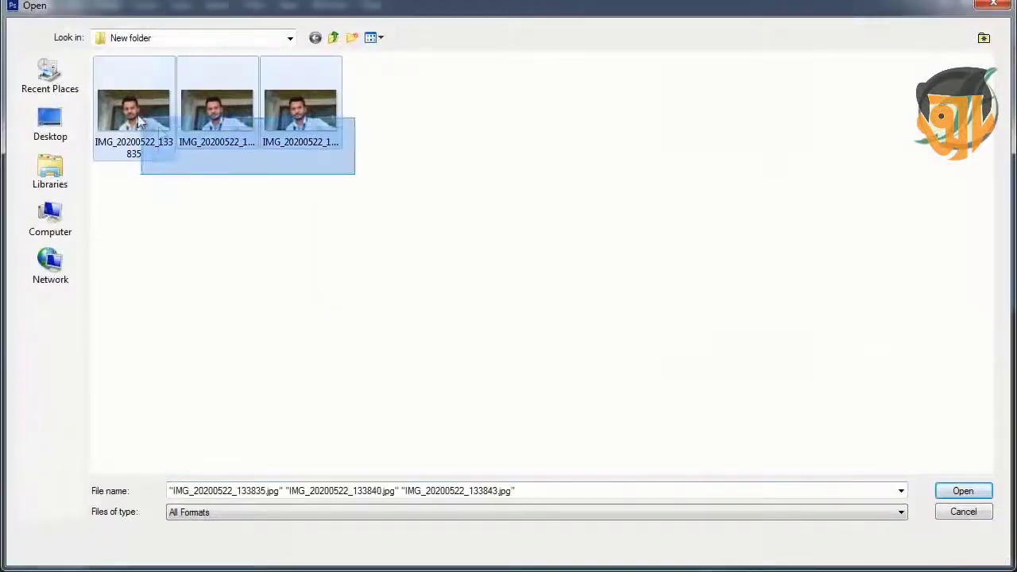
click(954, 491)
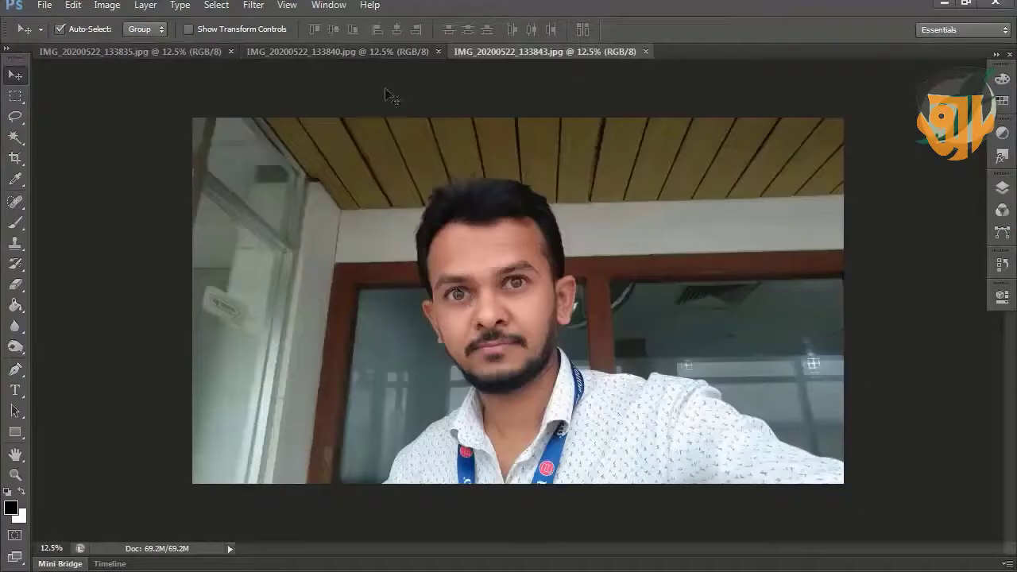
click(350, 51)
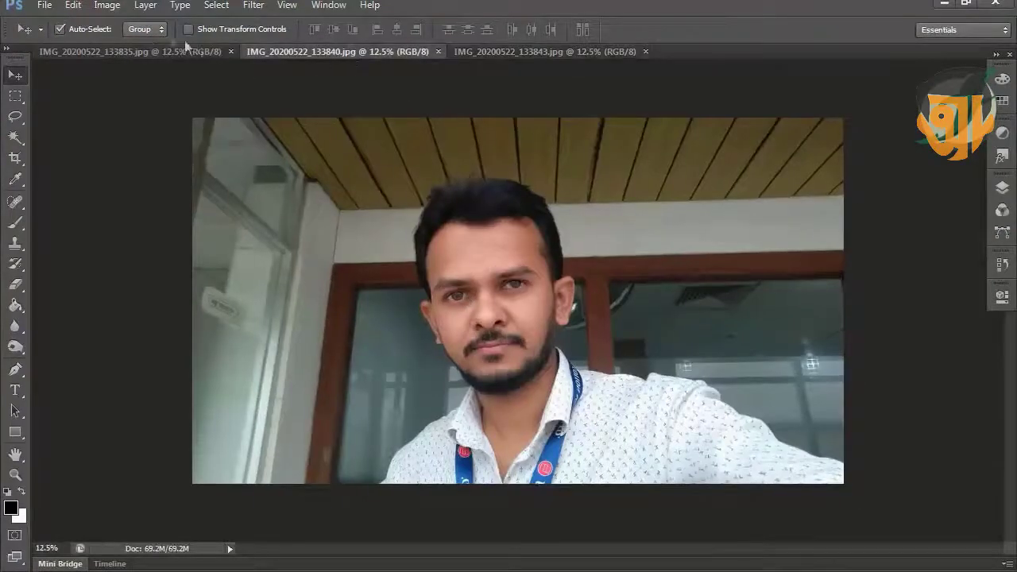
Step: Float the 133835, 133840 and 133843 documents as separate side-by-side windows
click(144, 51)
drag(145, 48, 186, 126)
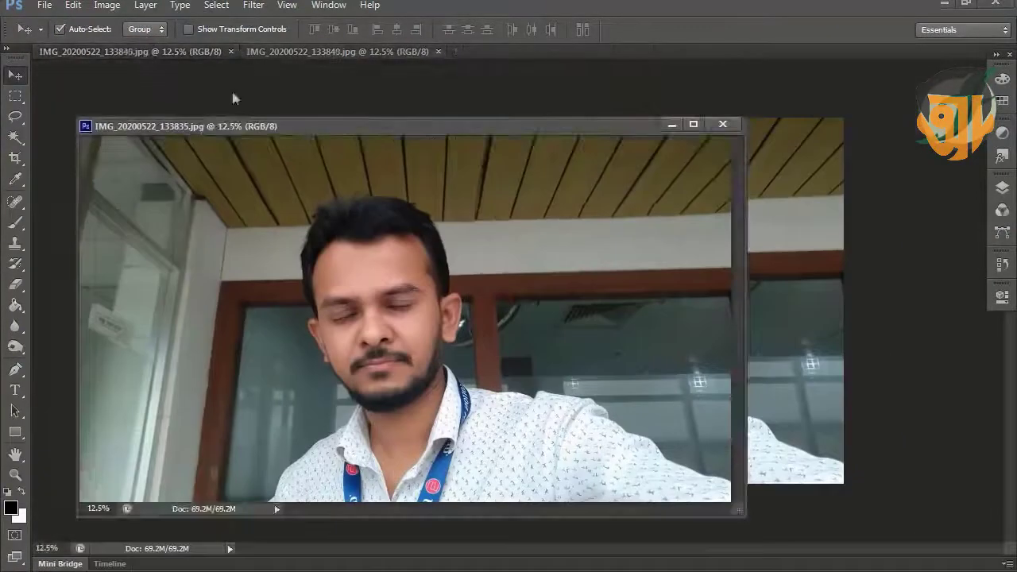
drag(295, 50, 302, 115)
drag(176, 53, 209, 114)
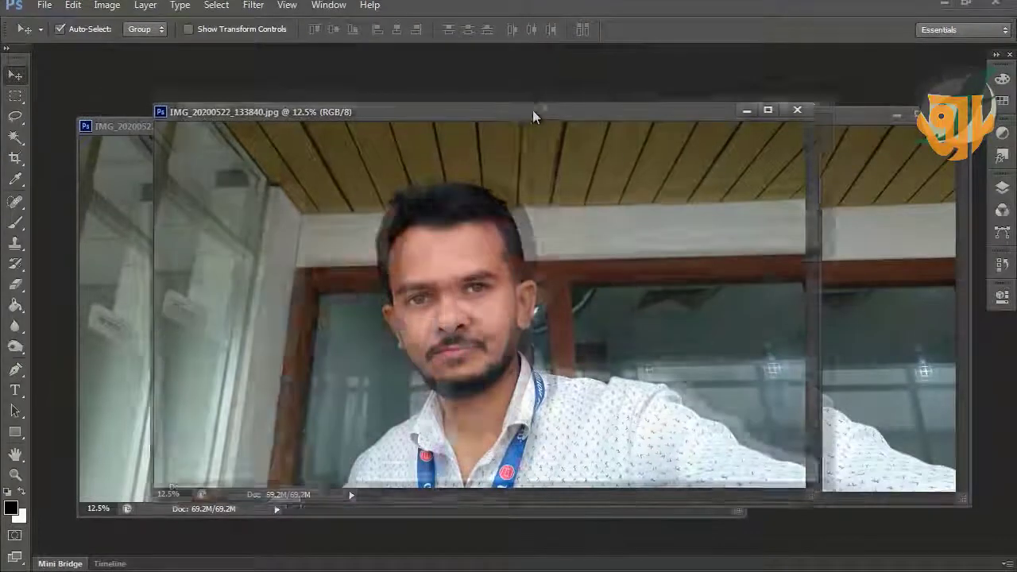
drag(457, 111, 682, 122)
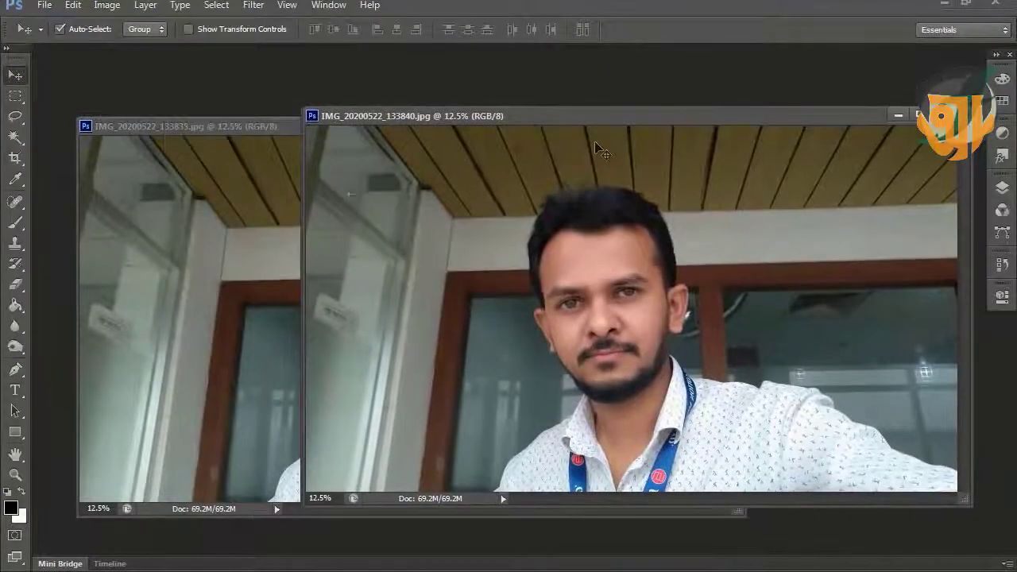
click(190, 258)
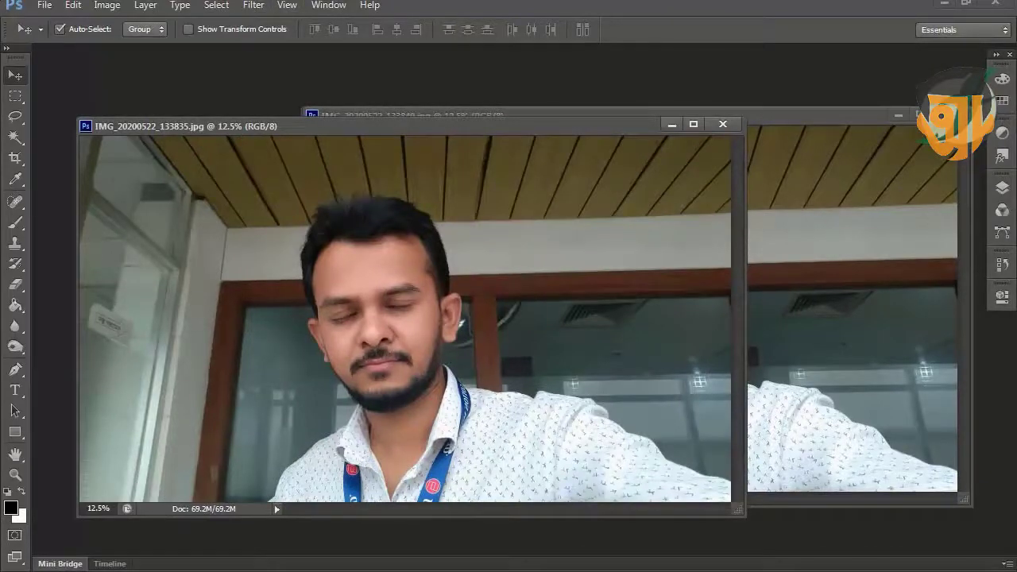
Step: Drag the 133840 and 133843 photos into 133835 as Layers 1 and 2, then close 133843
click(754, 226)
drag(616, 315, 239, 266)
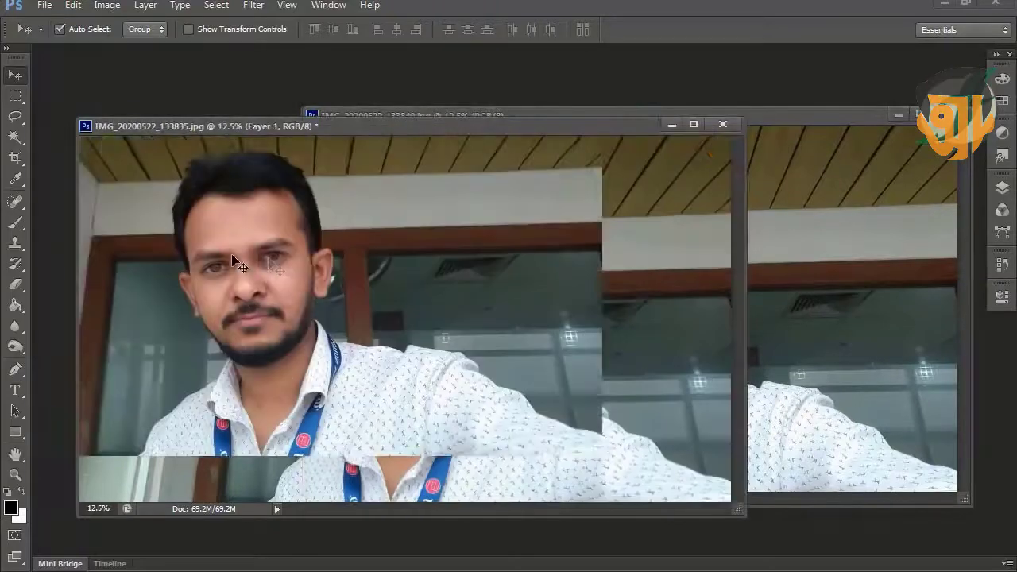
click(806, 262)
key(ctrl+Tab)
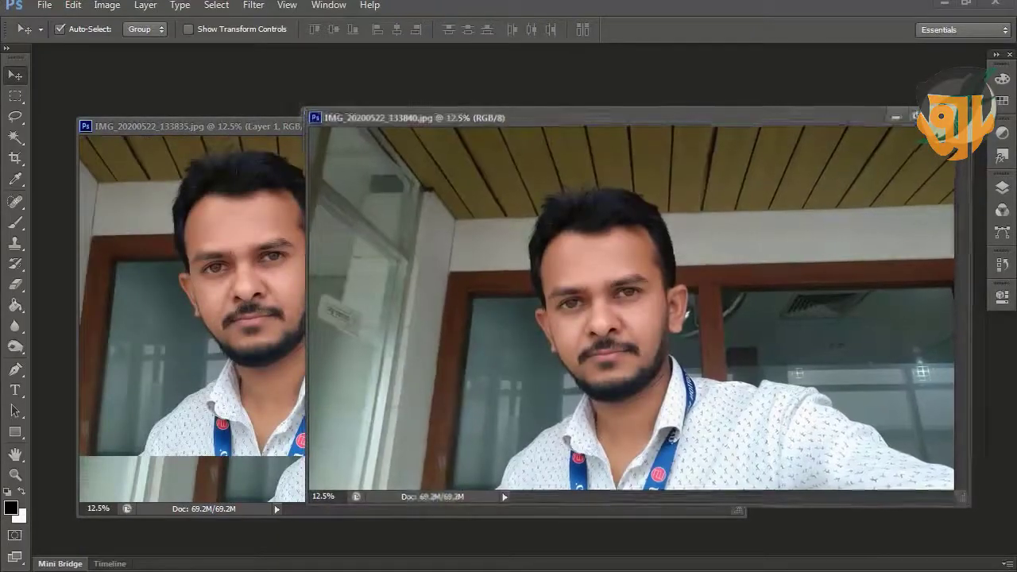
drag(754, 245, 244, 276)
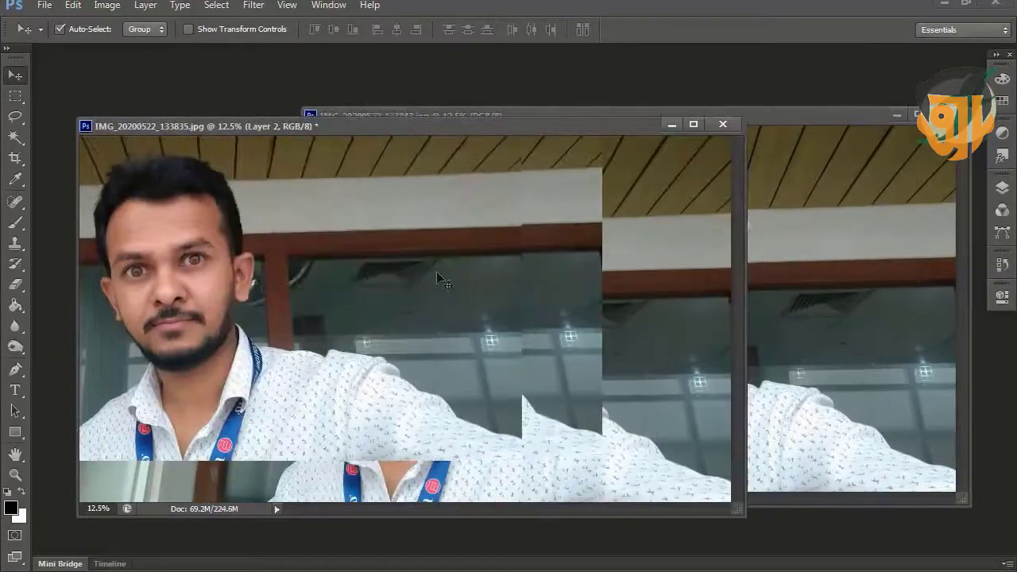
key(ctrl+Tab)
click(896, 116)
key(F7)
drag(352, 127, 324, 70)
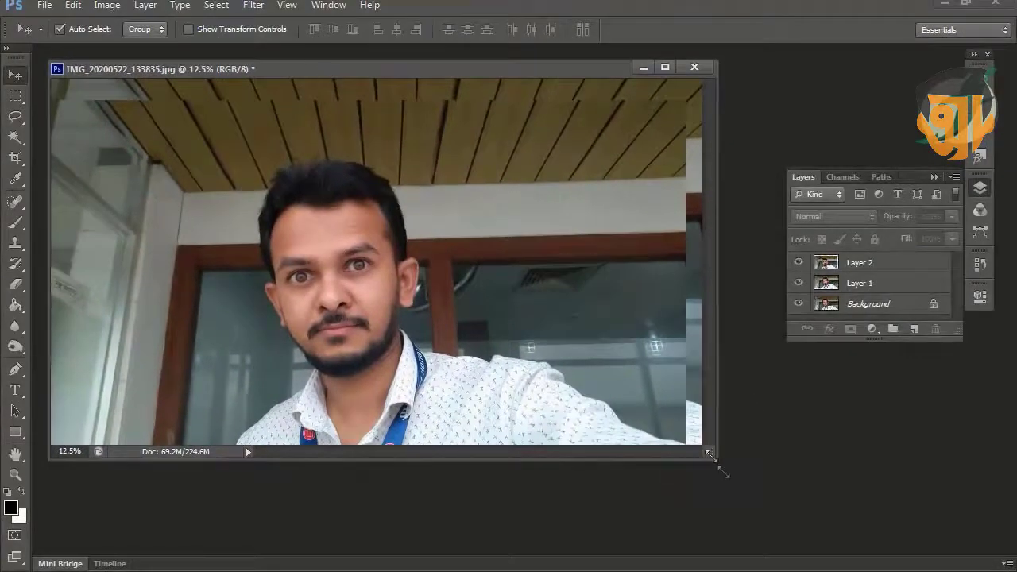
Step: Lasso the eyes on Layer 1, feather by 30 px, and copy them to Layer 3
drag(709, 453, 735, 477)
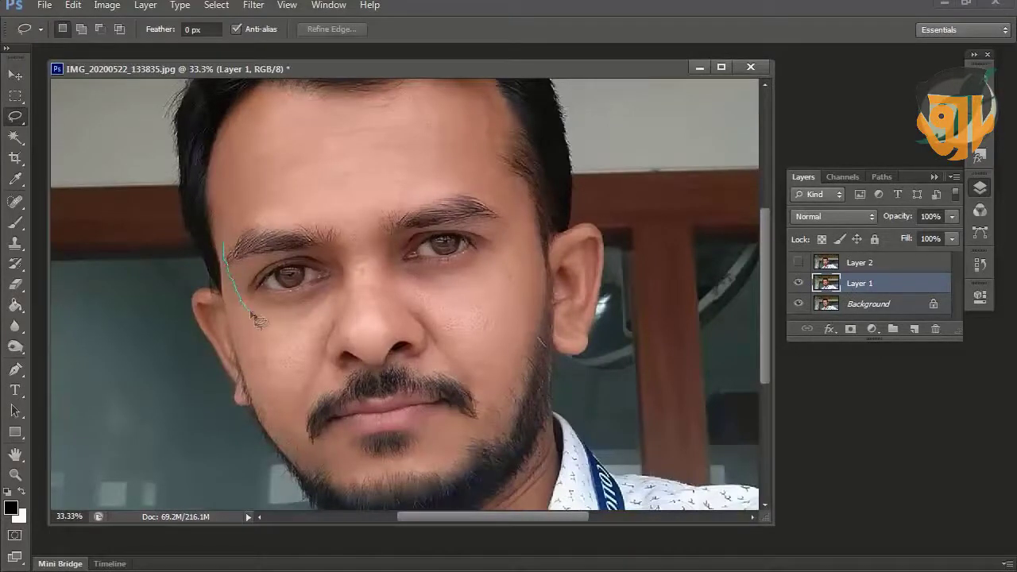
drag(252, 315, 285, 329)
mouse_move(356, 291)
mouse_down()
mouse_move(447, 298)
mouse_move(495, 284)
mouse_up()
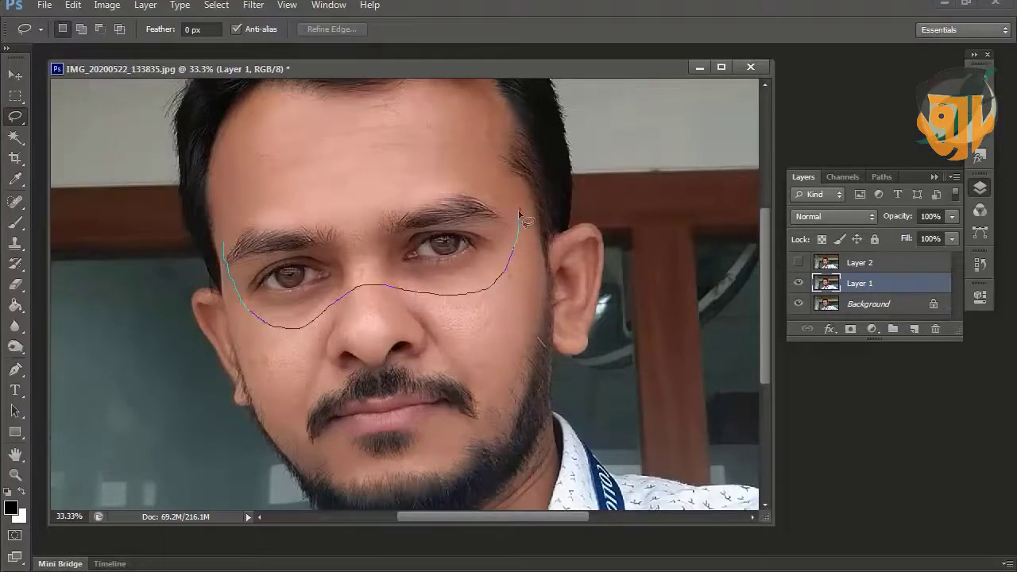
mouse_move(437, 167)
mouse_down()
mouse_move(381, 191)
mouse_move(273, 196)
mouse_up()
drag(225, 230, 226, 235)
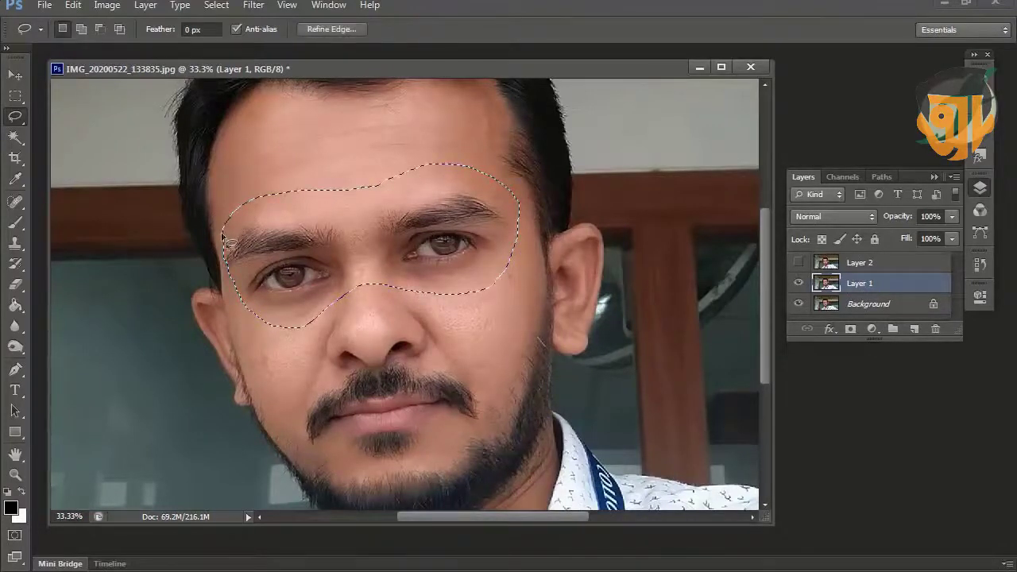
right_click(317, 230)
click(369, 276)
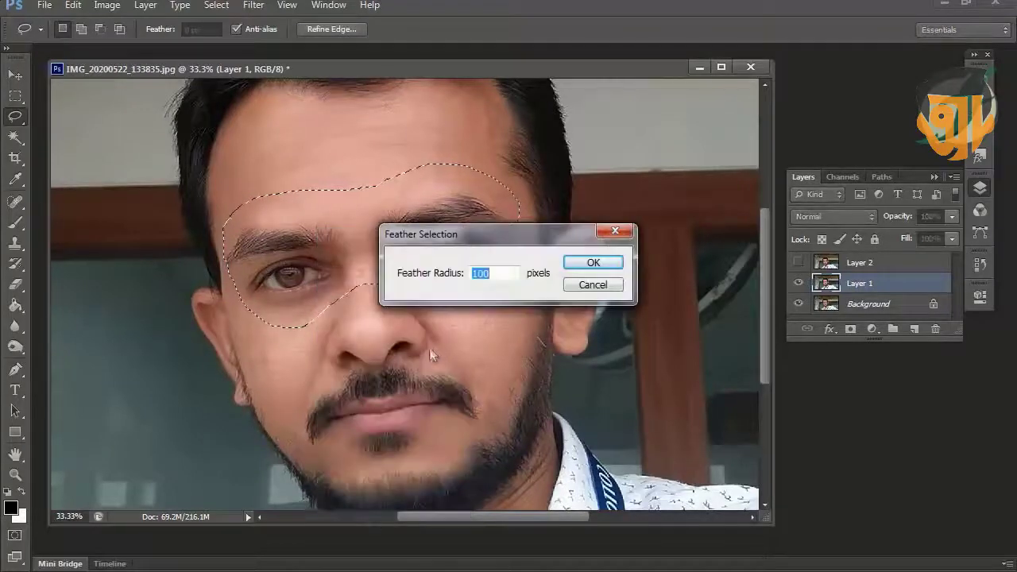
text(30)
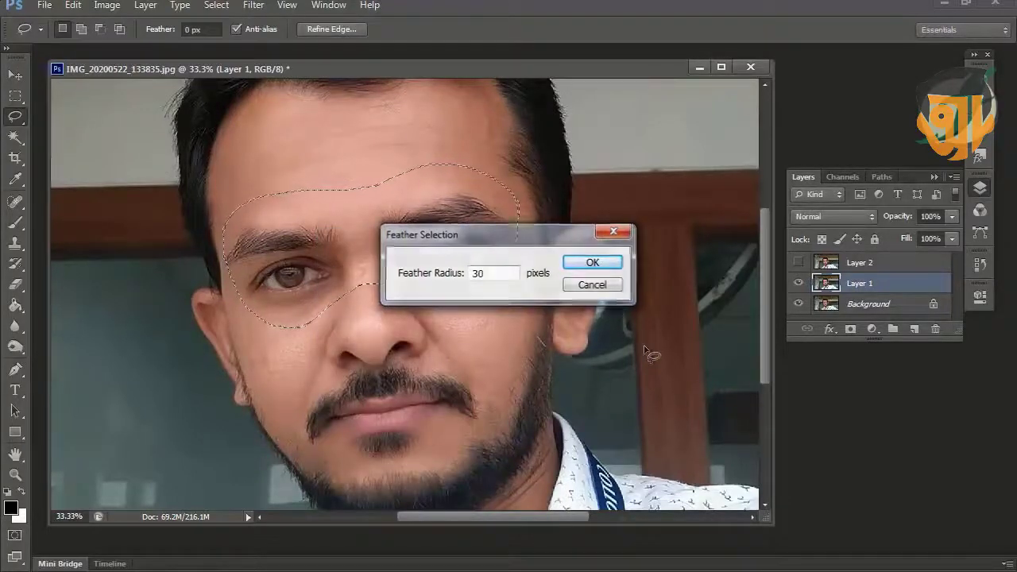
key(Return)
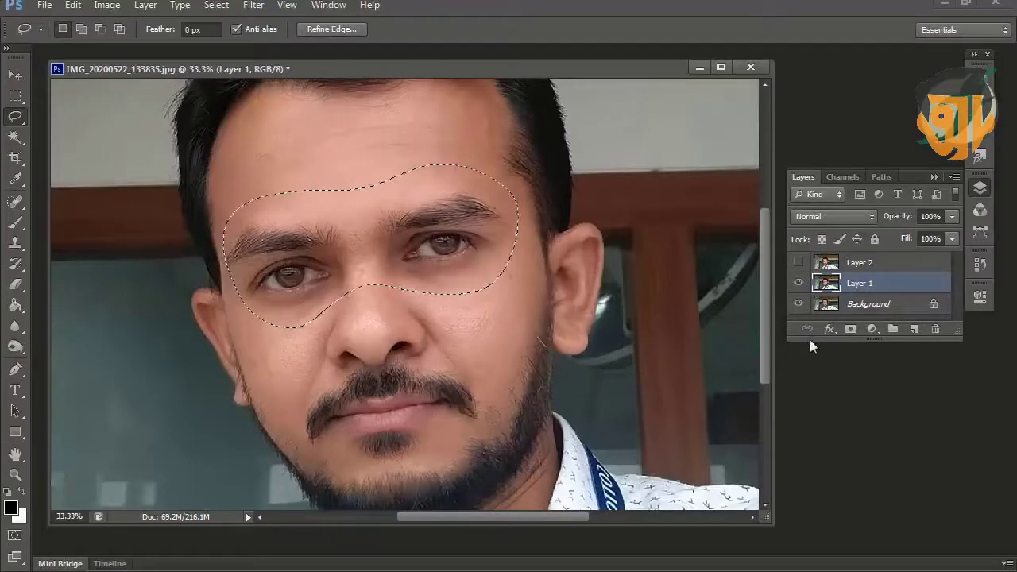
key(ctrl+j)
Step: Toggle Layer 3, Layer 1 and Background visibility to check the eye cutout
drag(799, 284, 850, 469)
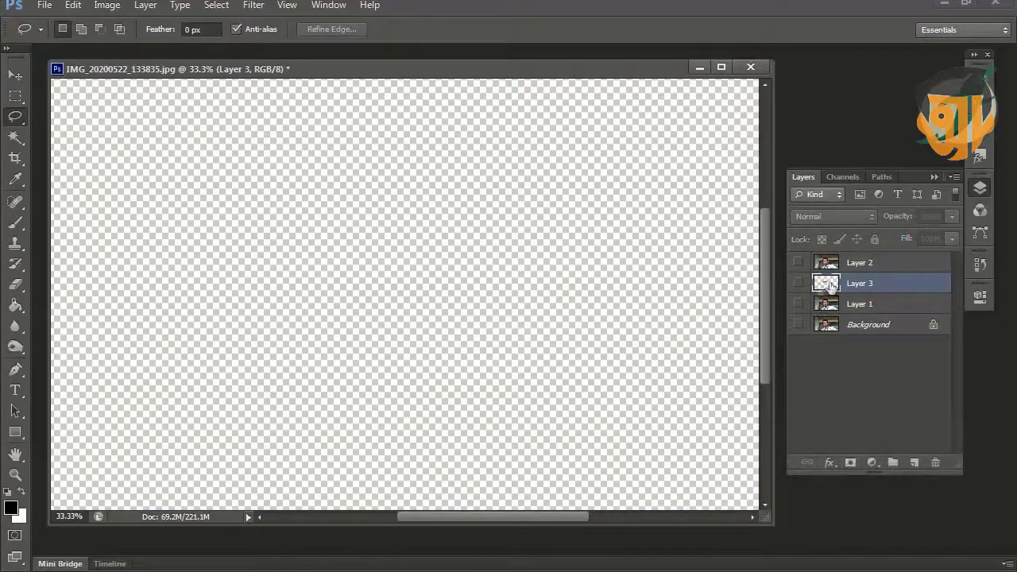
click(799, 284)
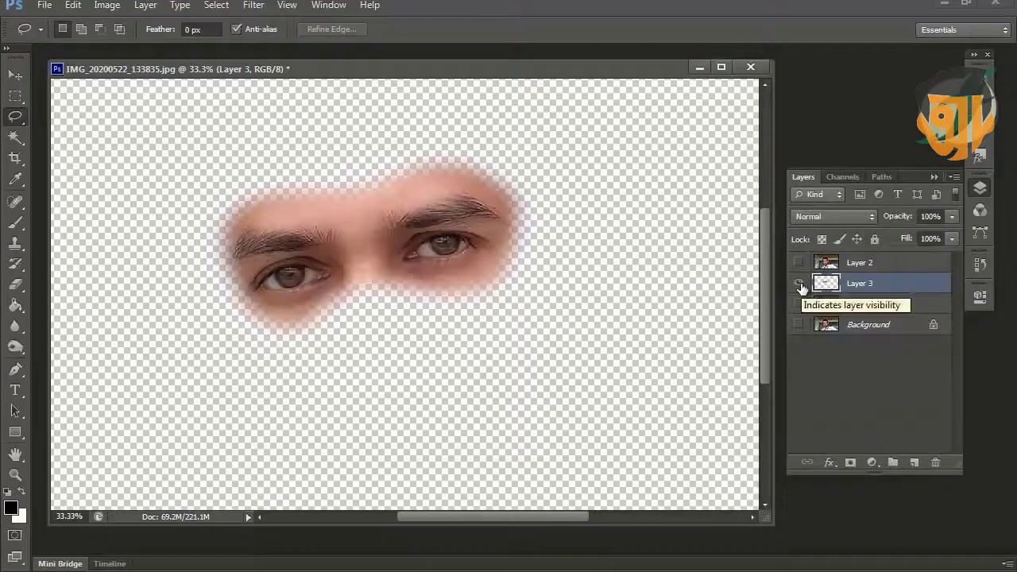
click(799, 304)
click(800, 304)
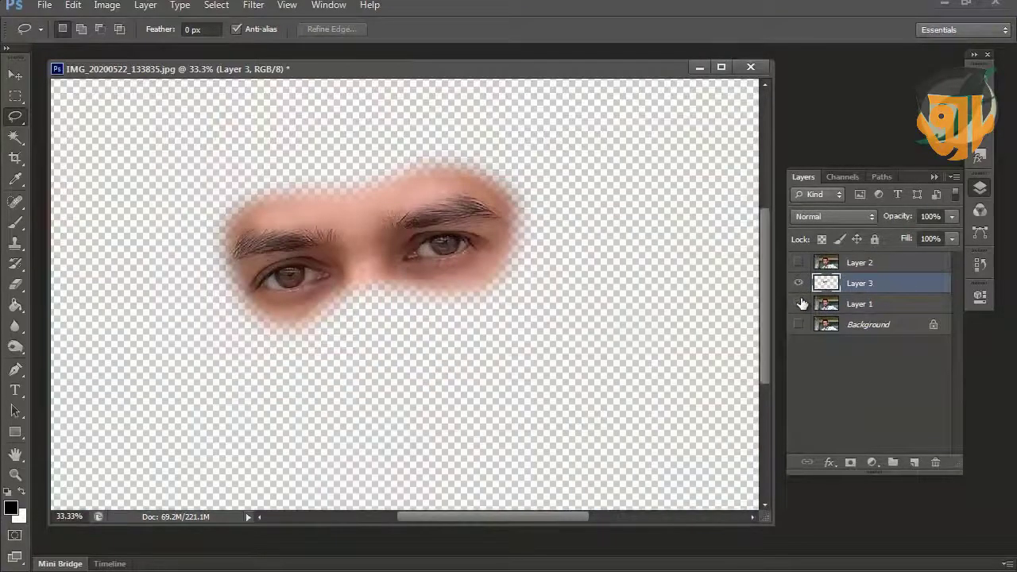
click(799, 324)
click(799, 324)
click(799, 324)
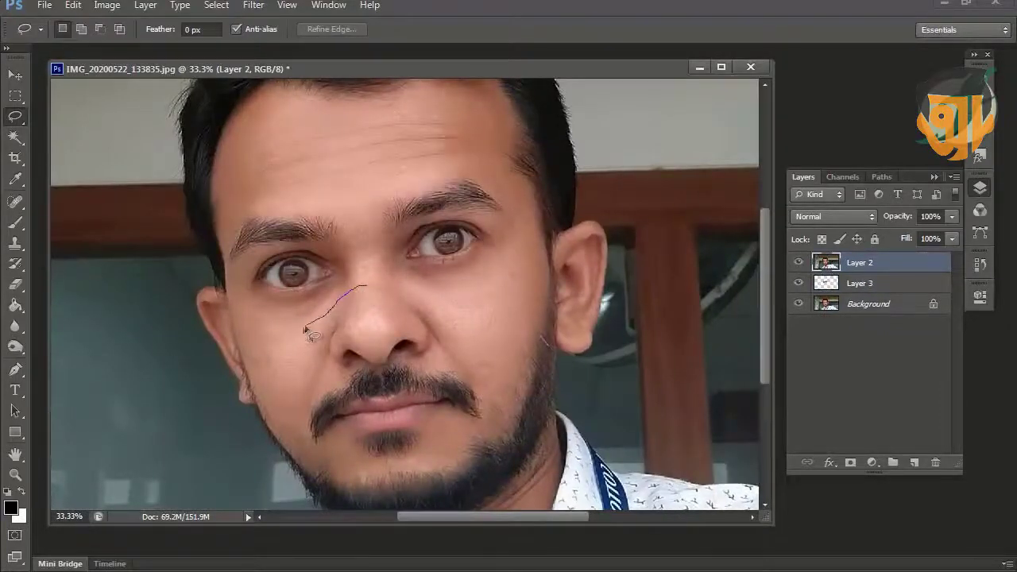
Step: Lasso the face area on Layer 2, feather it, and copy it to a new layer
drag(304, 328, 281, 333)
drag(228, 273, 245, 161)
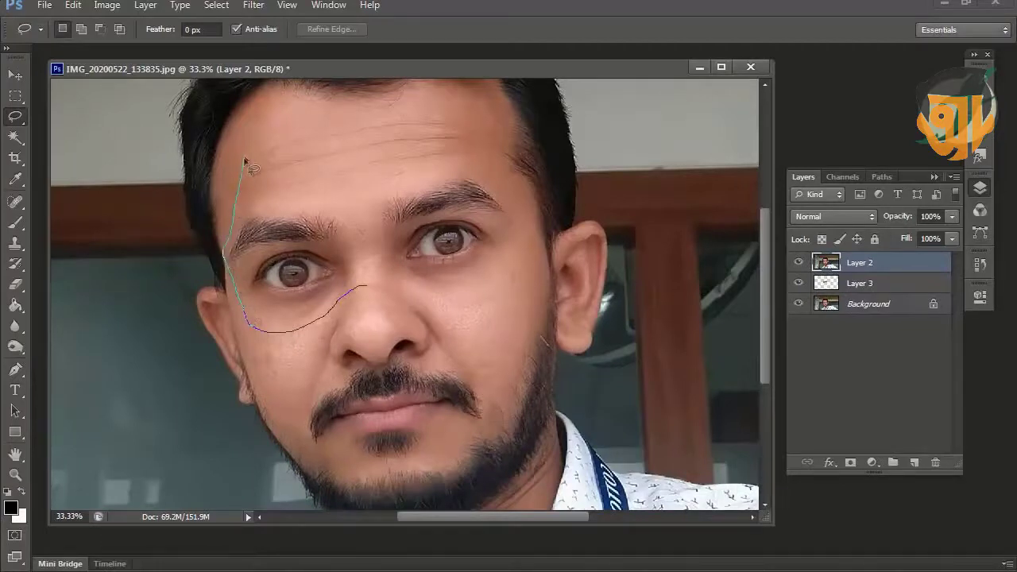
drag(278, 127, 388, 111)
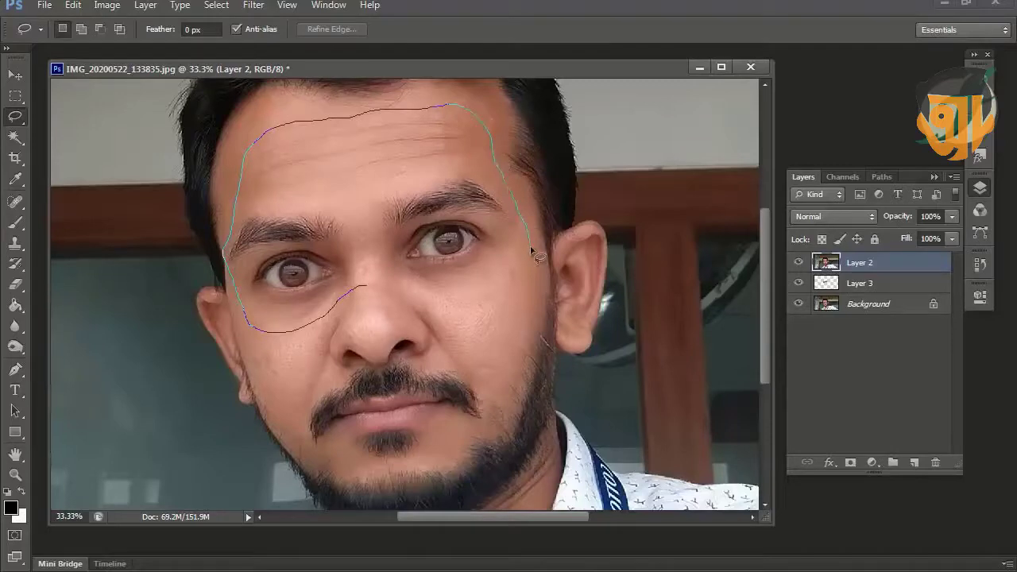
mouse_move(516, 285)
mouse_down()
mouse_move(447, 300)
mouse_move(368, 289)
mouse_up()
right_click(373, 291)
click(409, 262)
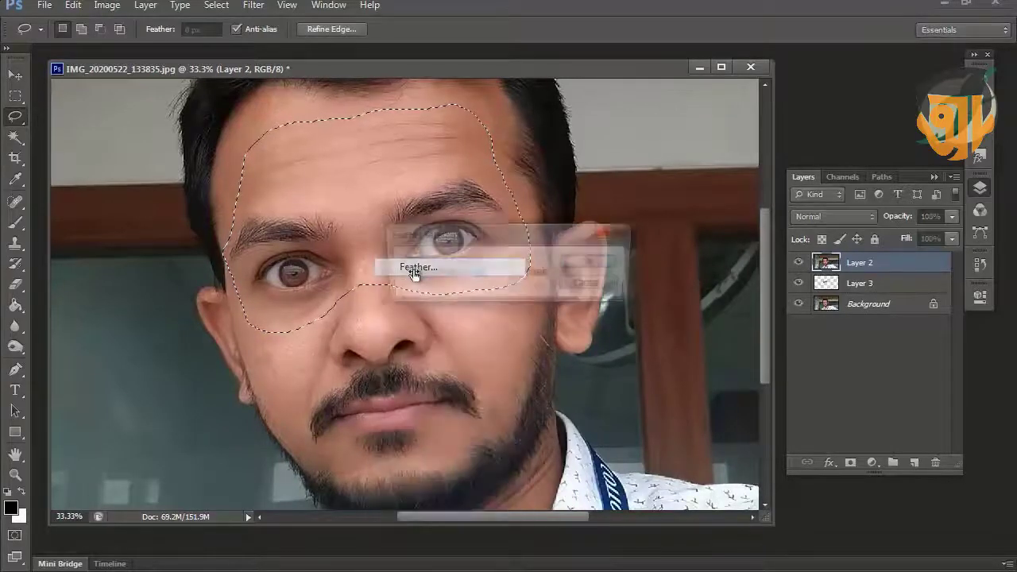
key(Return)
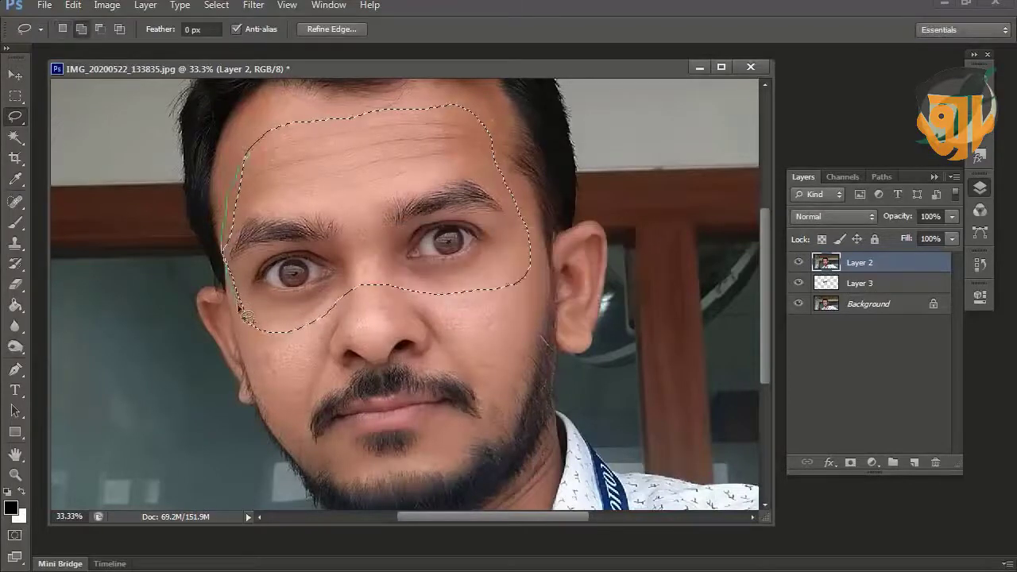
key(ctrl+j)
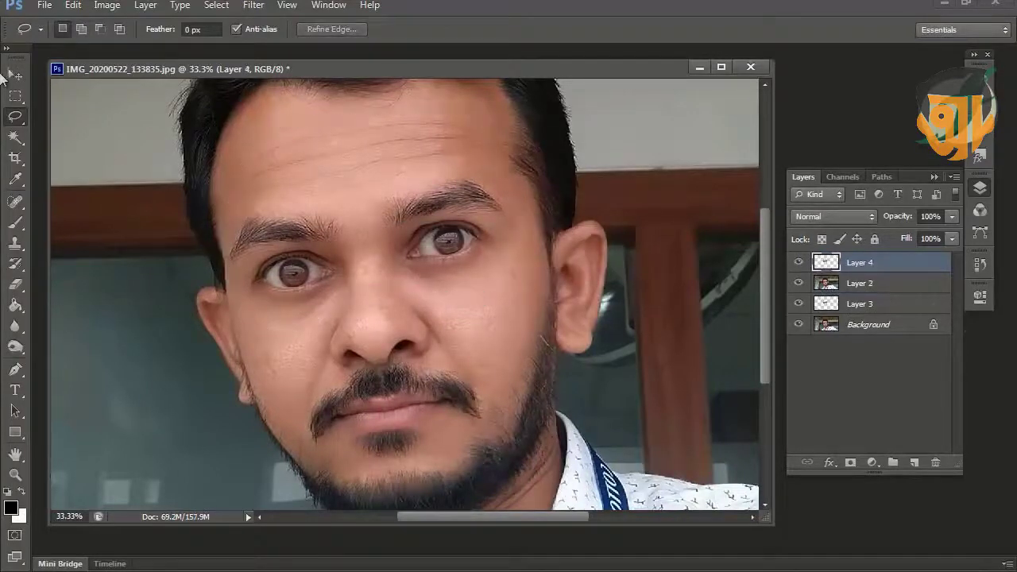
Step: Select Layer 2 and turn off its visibility
click(16, 76)
click(449, 359)
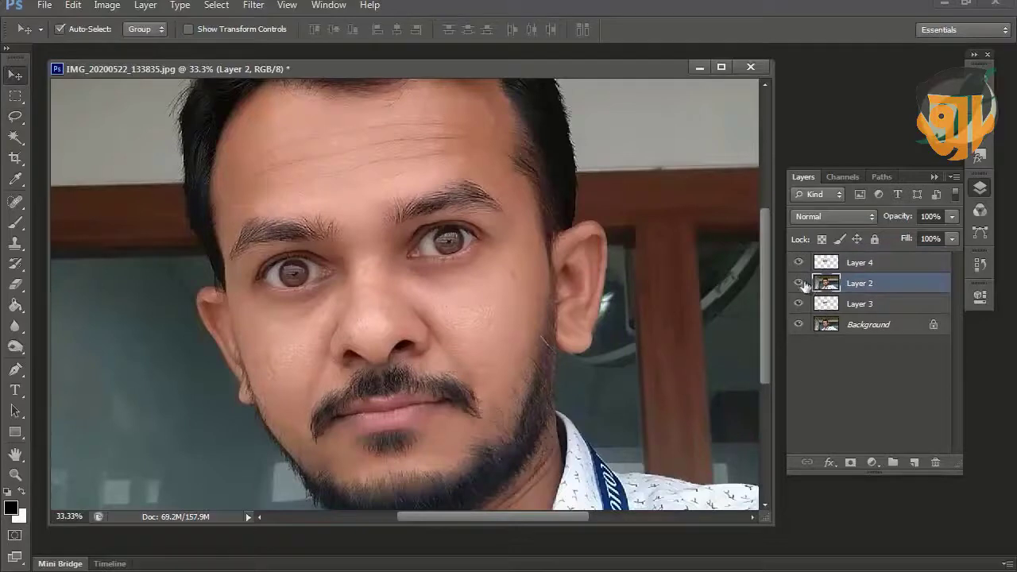
click(799, 283)
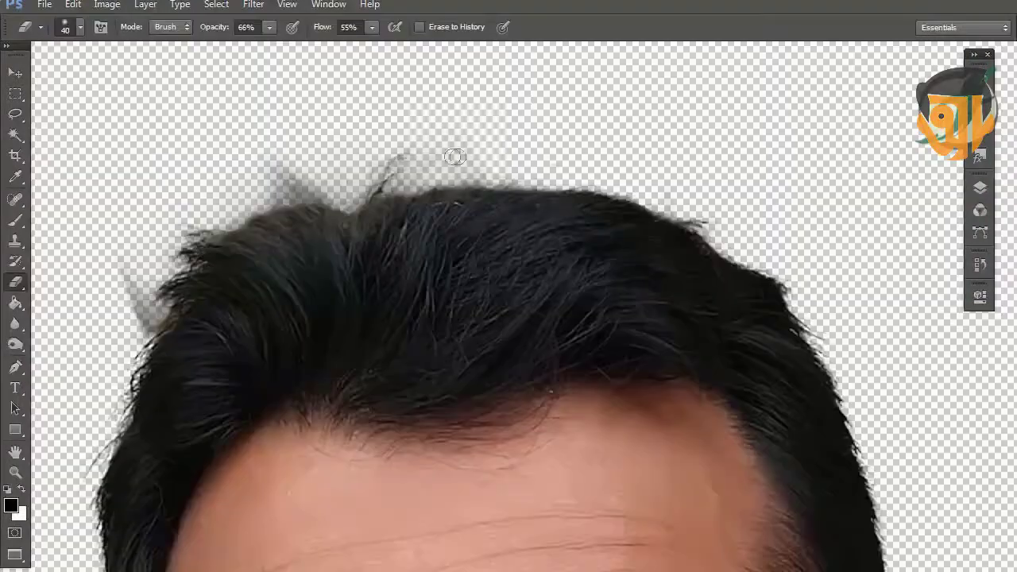
Step: Erase the grey haze along the hair edges and hairline
mouse_move(469, 155)
mouse_down()
mouse_move(284, 198)
mouse_move(290, 175)
mouse_up()
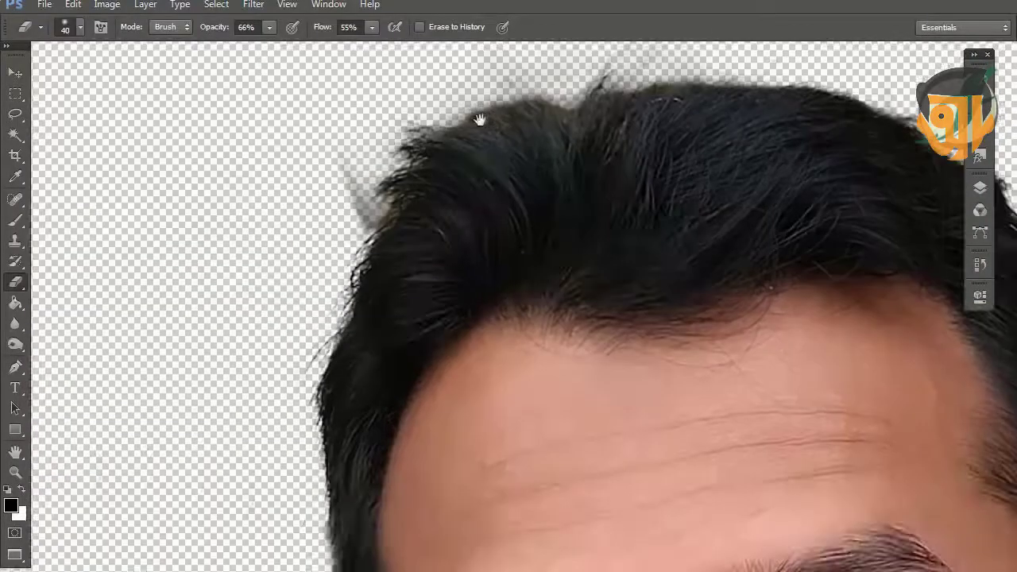
mouse_move(483, 114)
mouse_down()
mouse_move(389, 151)
mouse_move(356, 211)
mouse_move(356, 190)
mouse_up()
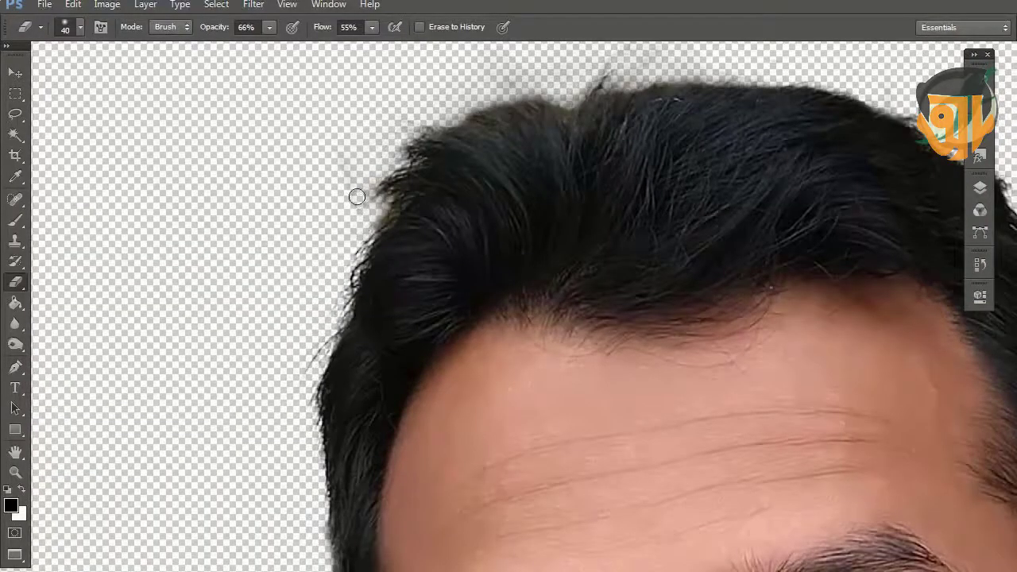
mouse_move(558, 112)
mouse_down()
mouse_move(512, 101)
mouse_move(449, 119)
mouse_move(527, 130)
mouse_up()
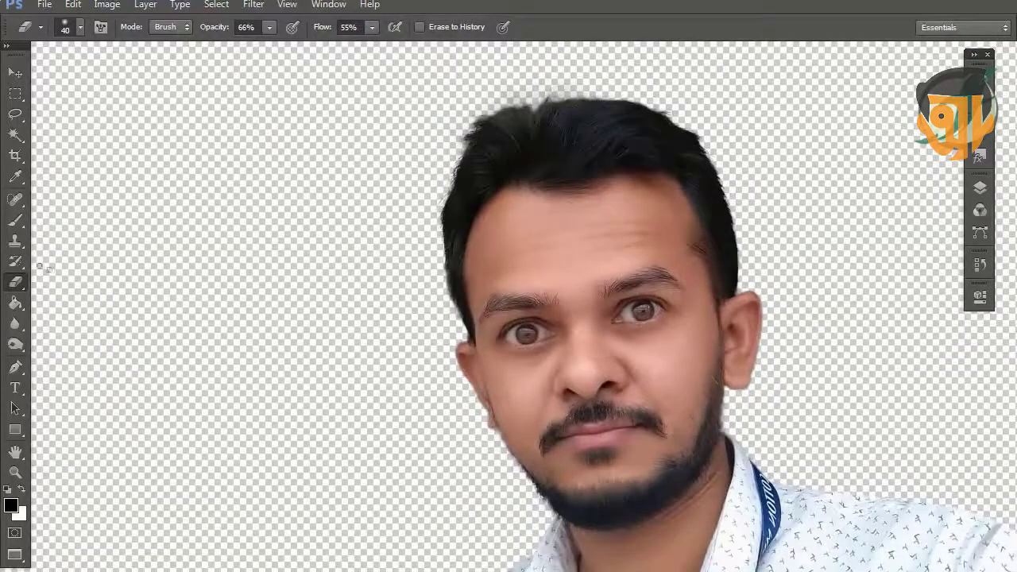
Step: Drag the Back (68) living-room photo onto the selfie canvas
key(s)
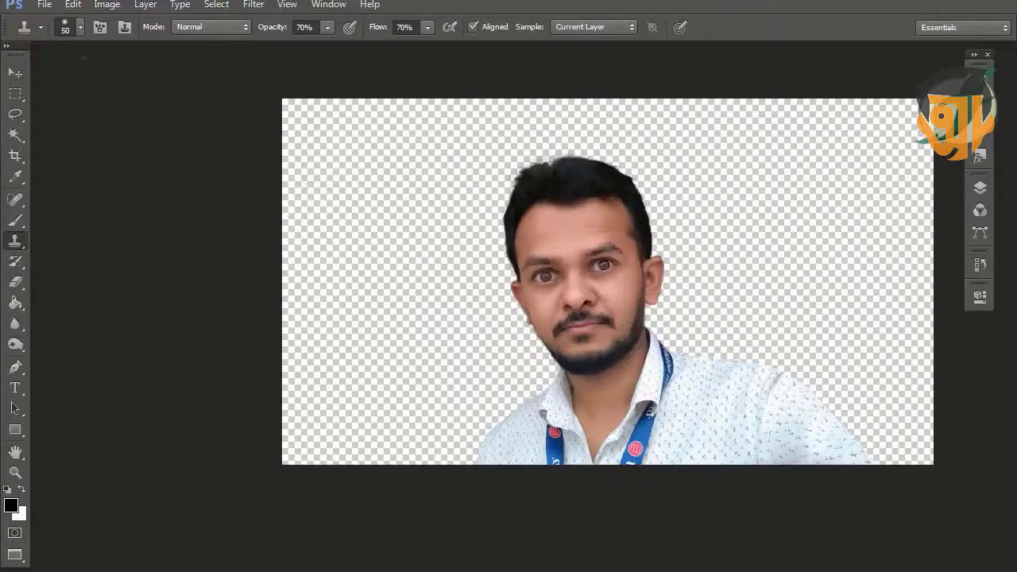
click(15, 71)
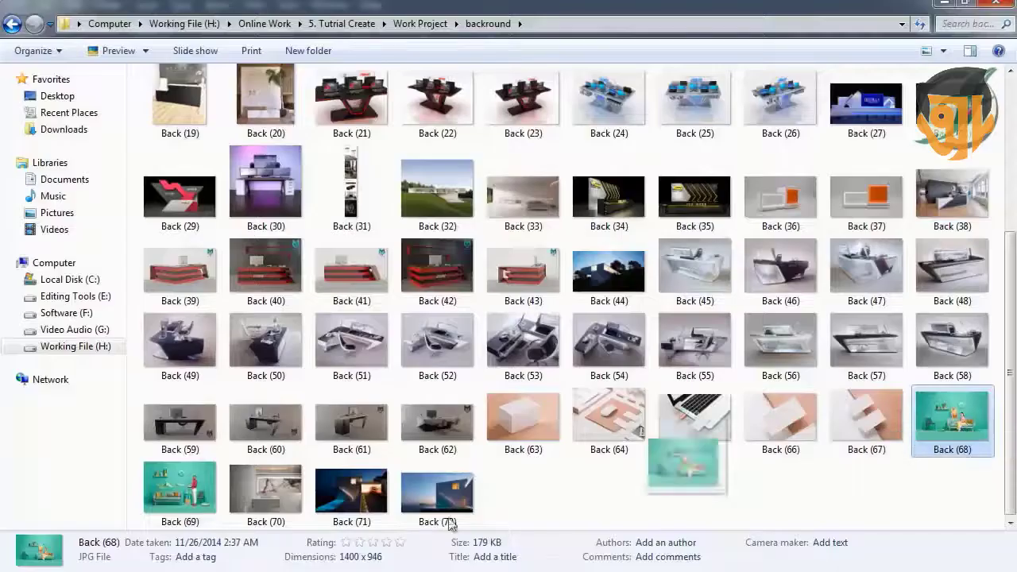
mouse_move(681, 454)
mouse_down()
mouse_move(131, 552)
mouse_move(248, 520)
mouse_move(404, 294)
mouse_move(746, 114)
mouse_up()
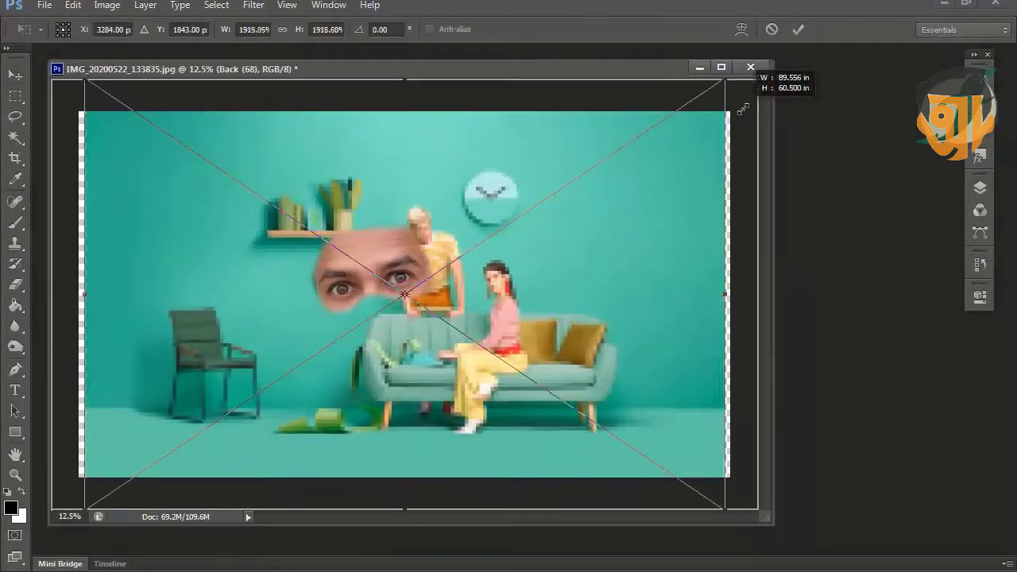
Step: Commit the placed Back (68) image and move it below the selfie layers in the Layers panel
key(Return)
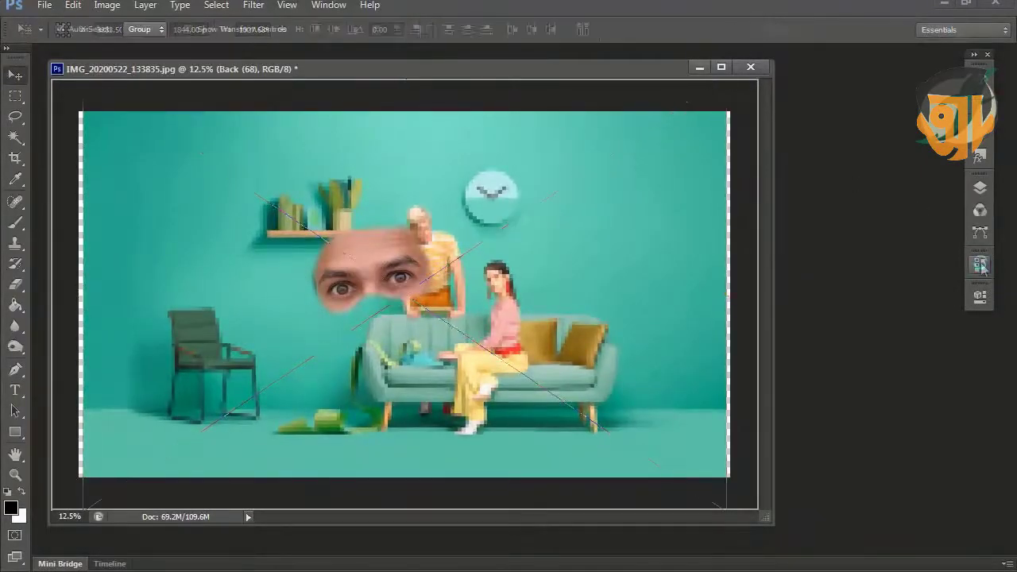
click(981, 266)
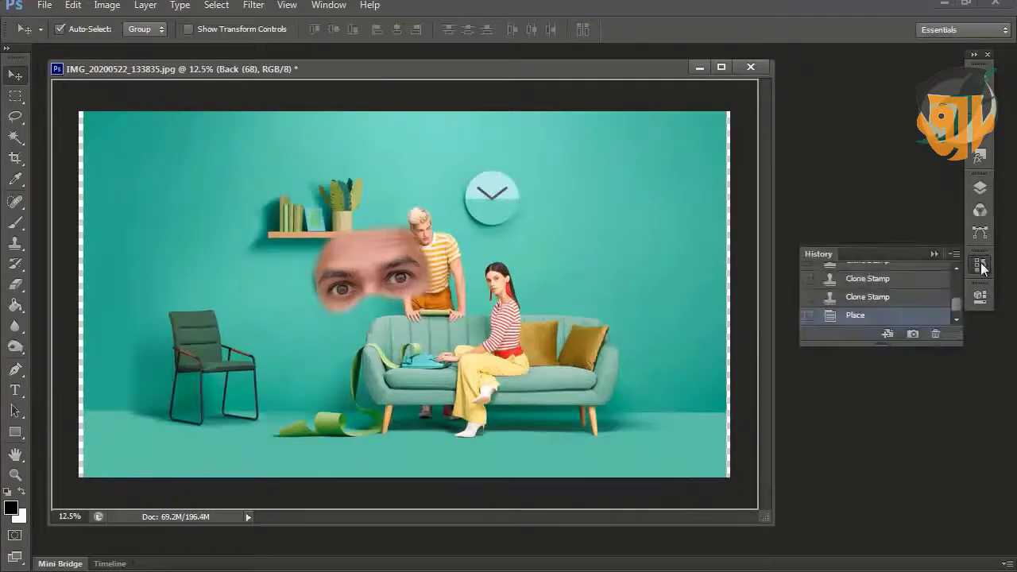
click(979, 187)
drag(832, 308, 839, 337)
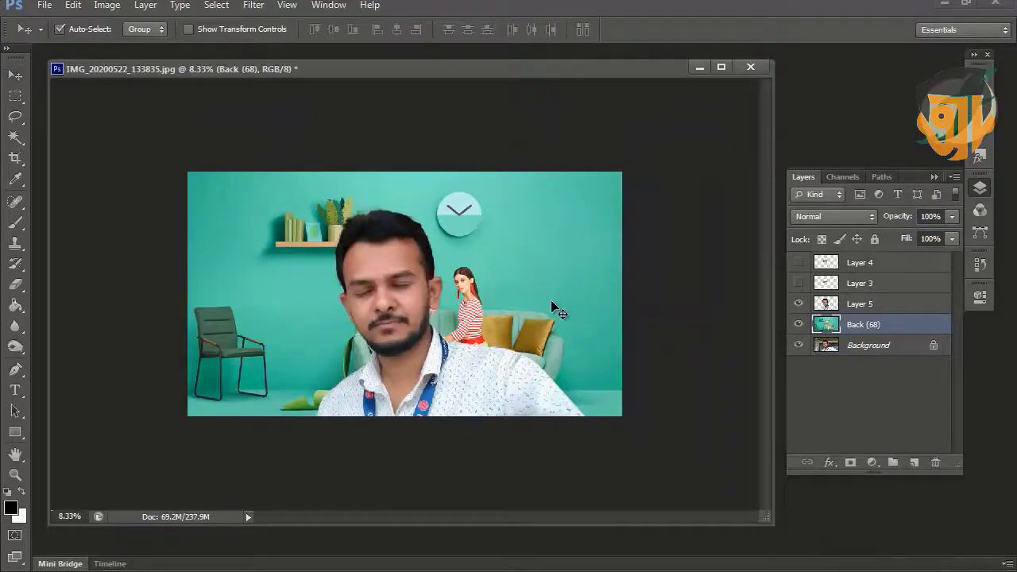
key(ctrl+t)
Step: Mirror Back (68) horizontally, zoom in, and recentre the composite
drag(649, 307, 109, 245)
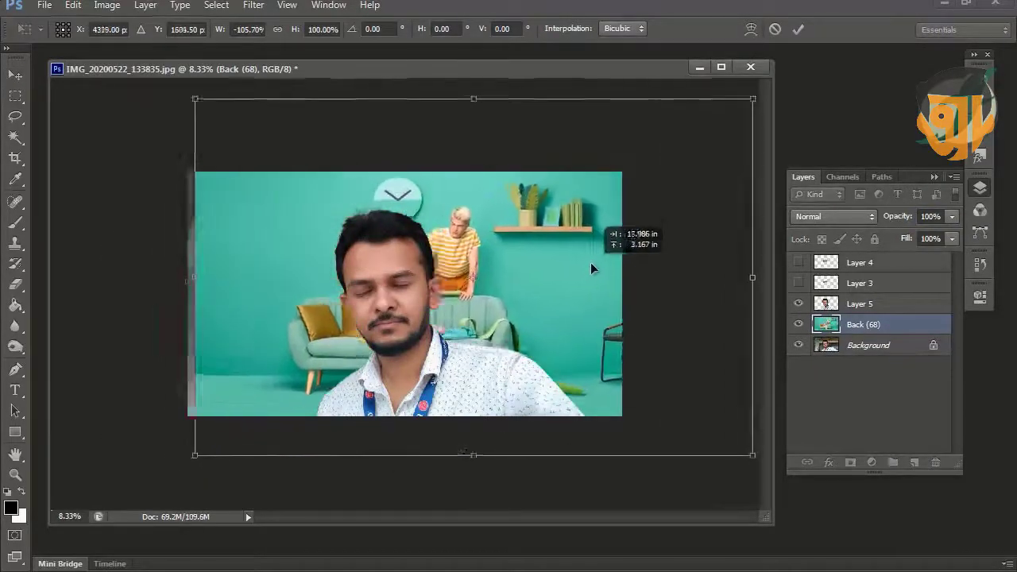
key(ctrl+plus)
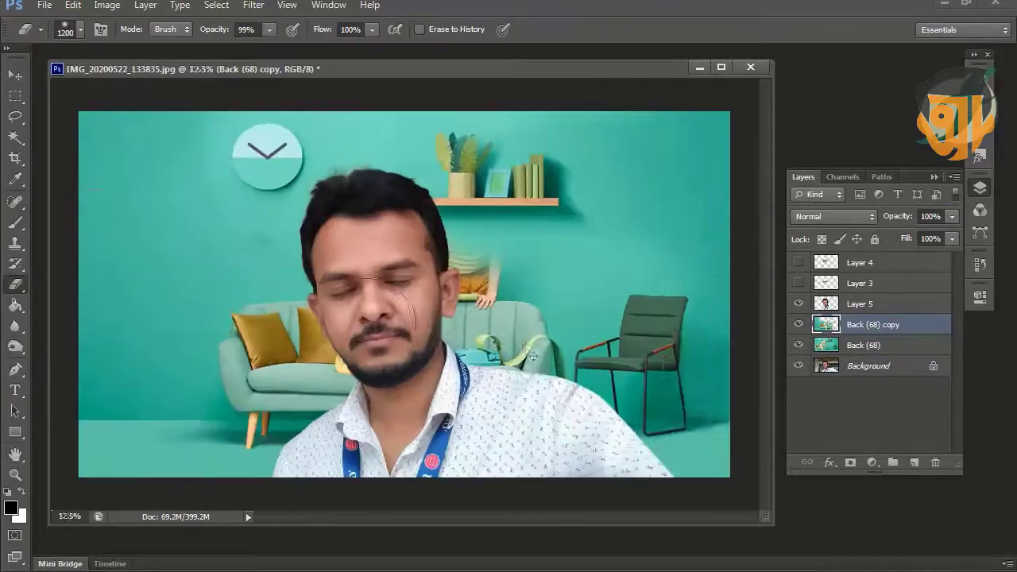
key(ctrl+plus)
key(p)
key(ctrl+plus)
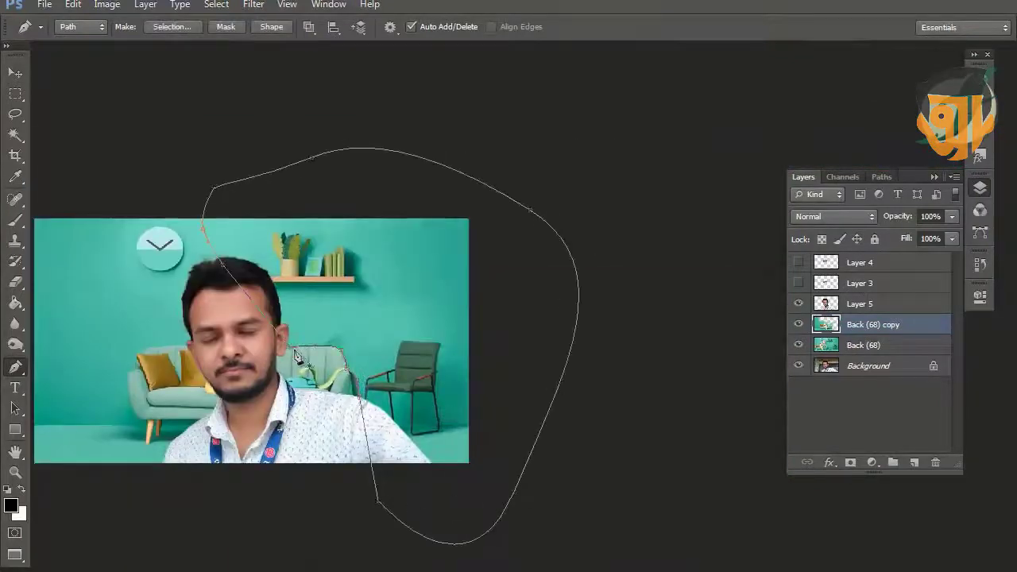
key(Escape)
click(15, 73)
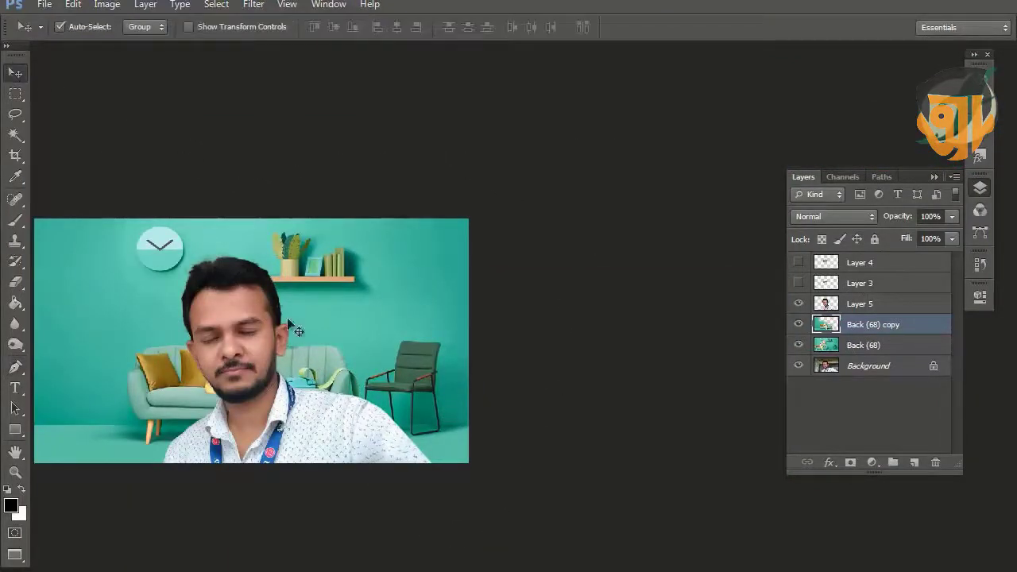
drag(224, 337, 429, 300)
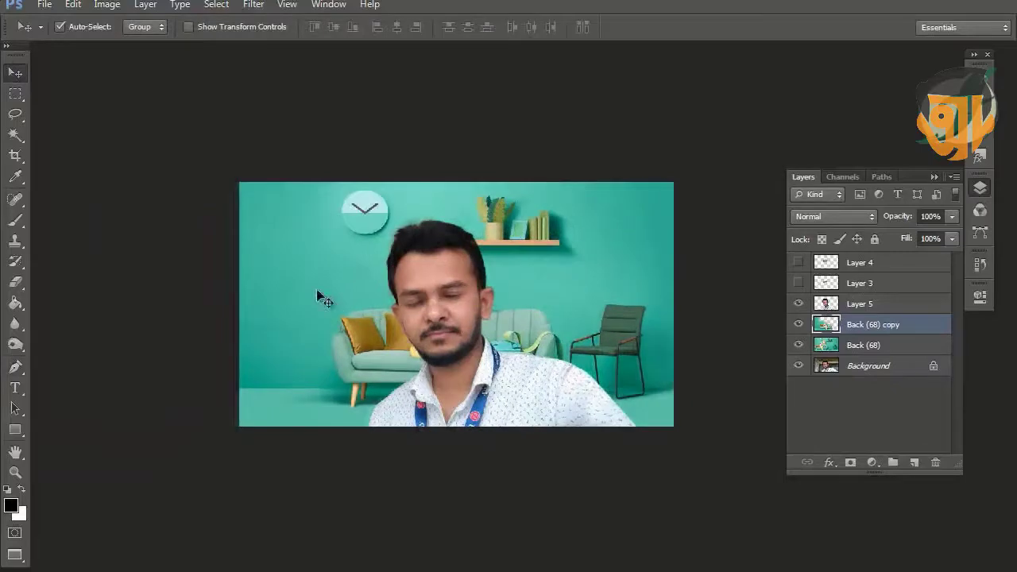
Step: Zoom in on the face and clone-stamp over the wall blemish beside the head
click(360, 319)
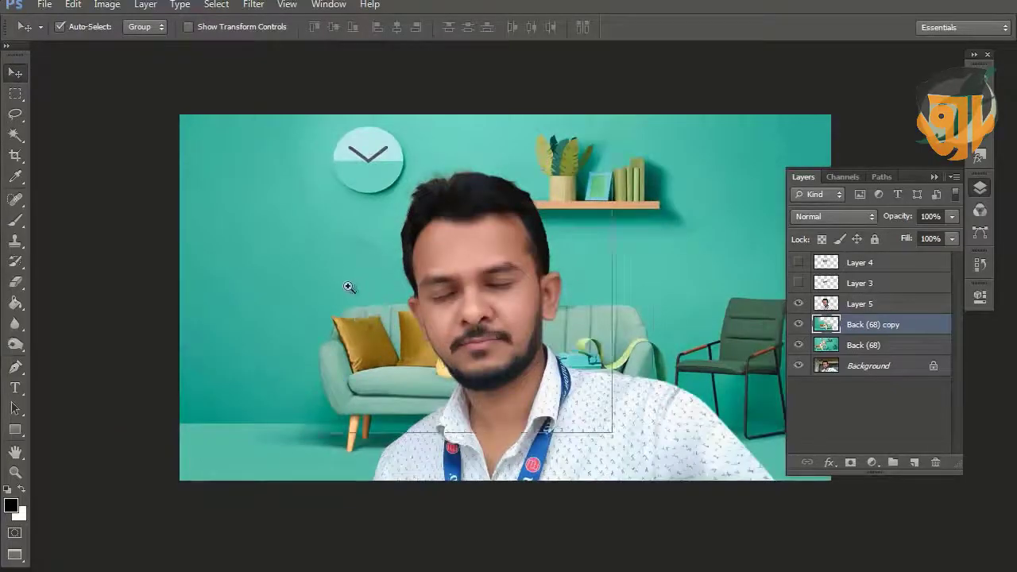
click(348, 286)
click(14, 240)
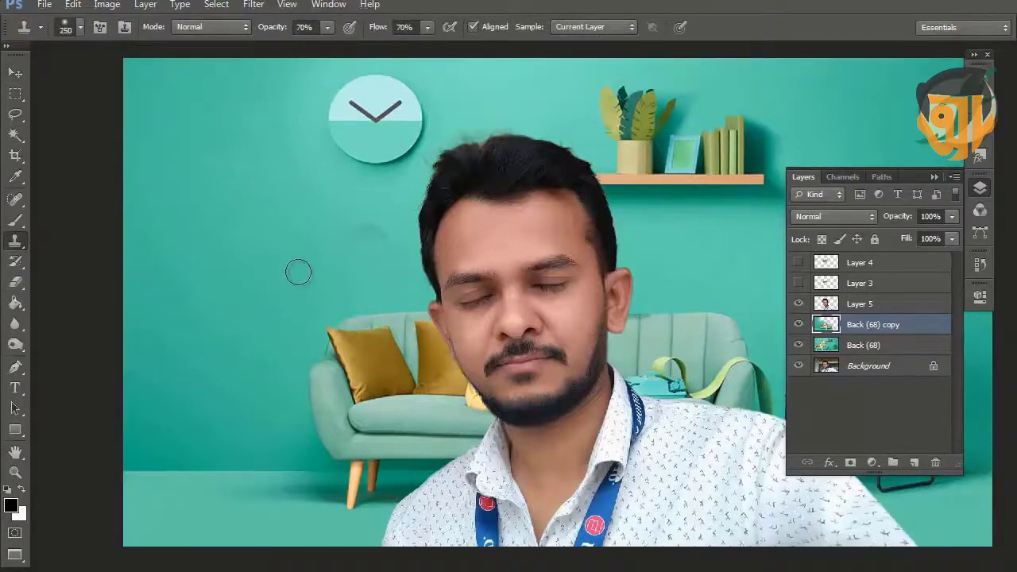
alt+click(343, 261)
drag(370, 238, 383, 228)
Step: Erase the faint stray hairs left of and along the top of the head with a small eraser
click(14, 72)
key(alt+bracketright)
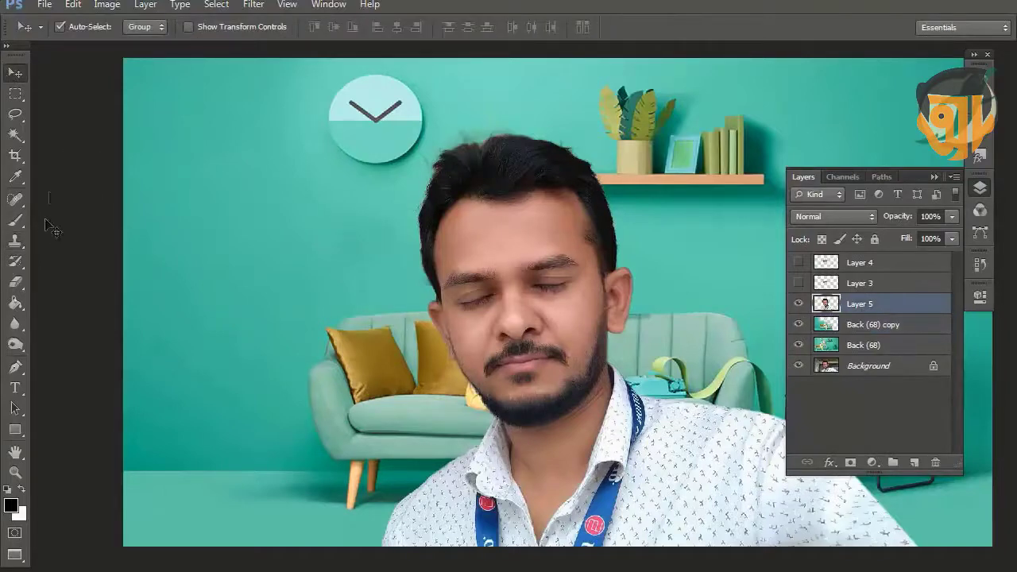
click(14, 303)
click(15, 281)
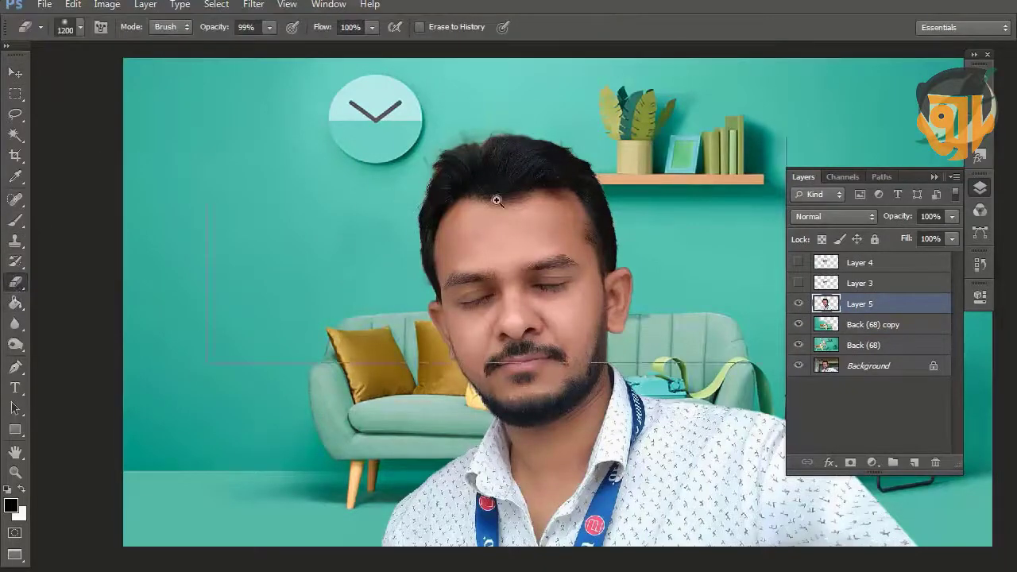
scroll(497, 201, up, 1)
scroll(477, 186, up, 1)
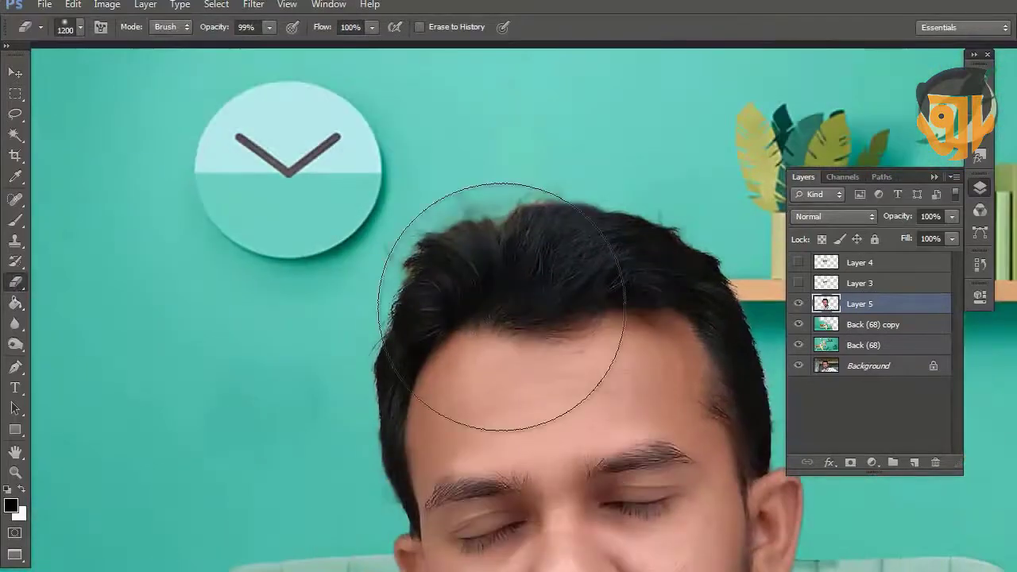
key(bracketleft)
key(bracketleft)
key(bracketleft)
key(bracketleft)
key(bracketleft)
key(bracketleft)
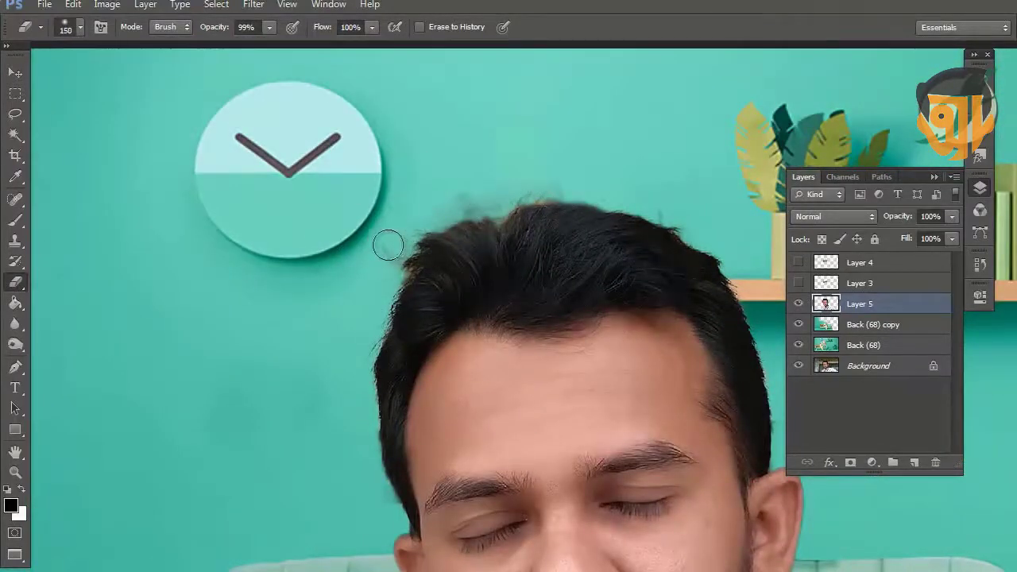
drag(387, 244, 381, 256)
mouse_move(473, 201)
mouse_down()
mouse_move(509, 181)
mouse_move(560, 179)
mouse_move(669, 195)
mouse_move(531, 193)
mouse_up()
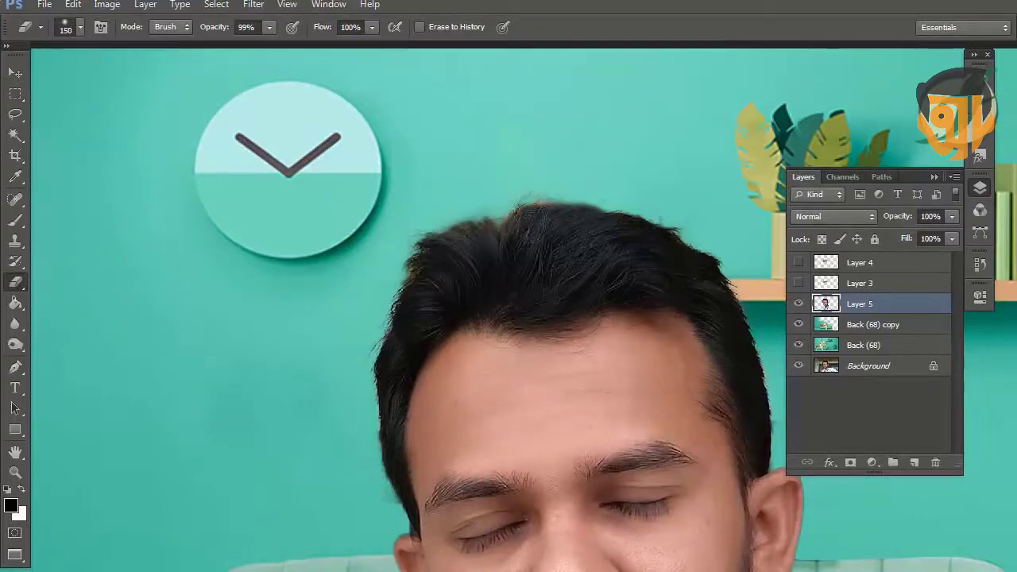
click(15, 240)
Step: Duplicate Layer 0 as layer 02, rename Layer 0 to 01, and hide 01
key(bracketleft)
key(bracketleft)
key(bracketleft)
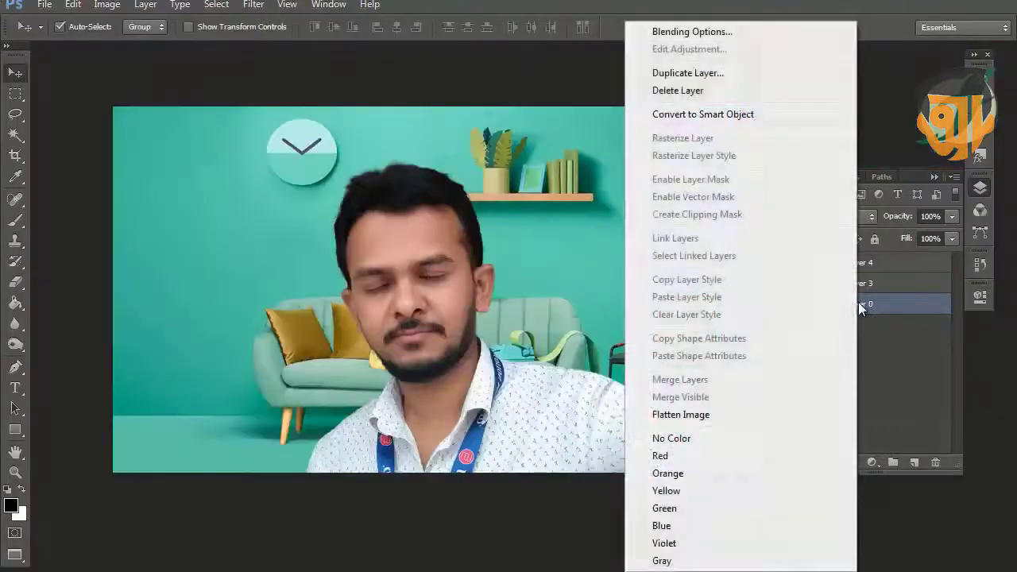
click(688, 73)
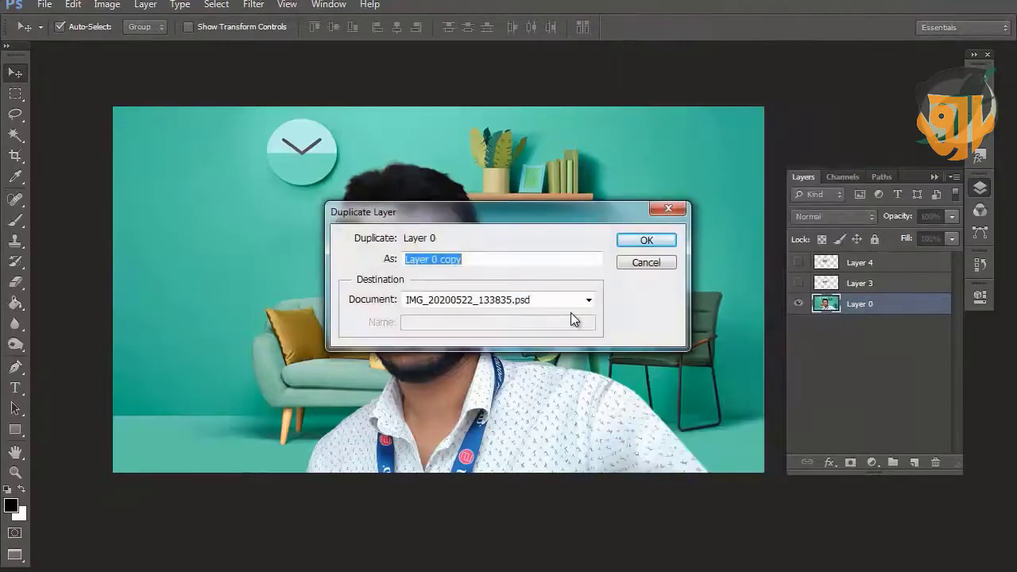
text(02)
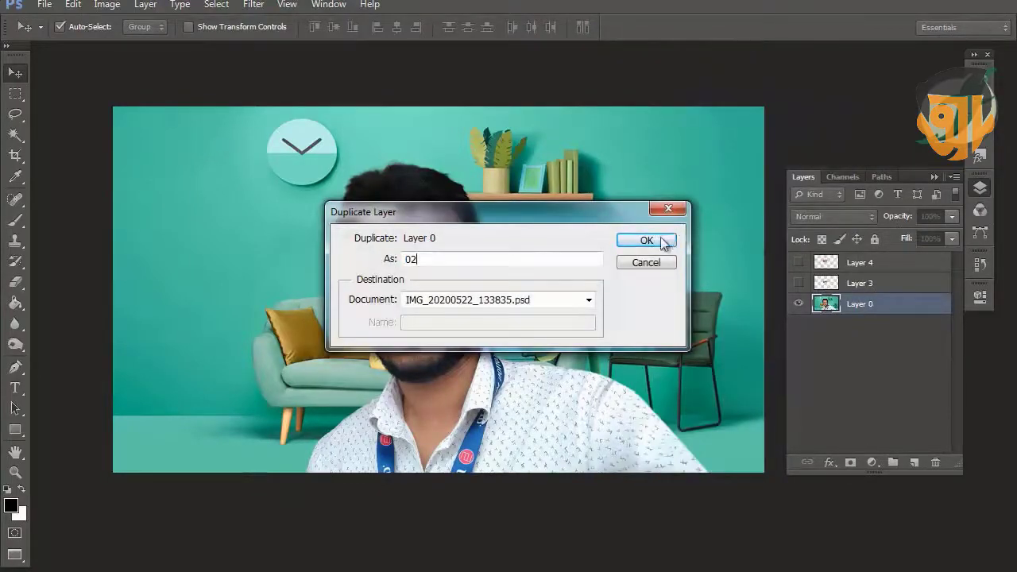
click(663, 242)
double_click(859, 324)
text(01)
click(862, 345)
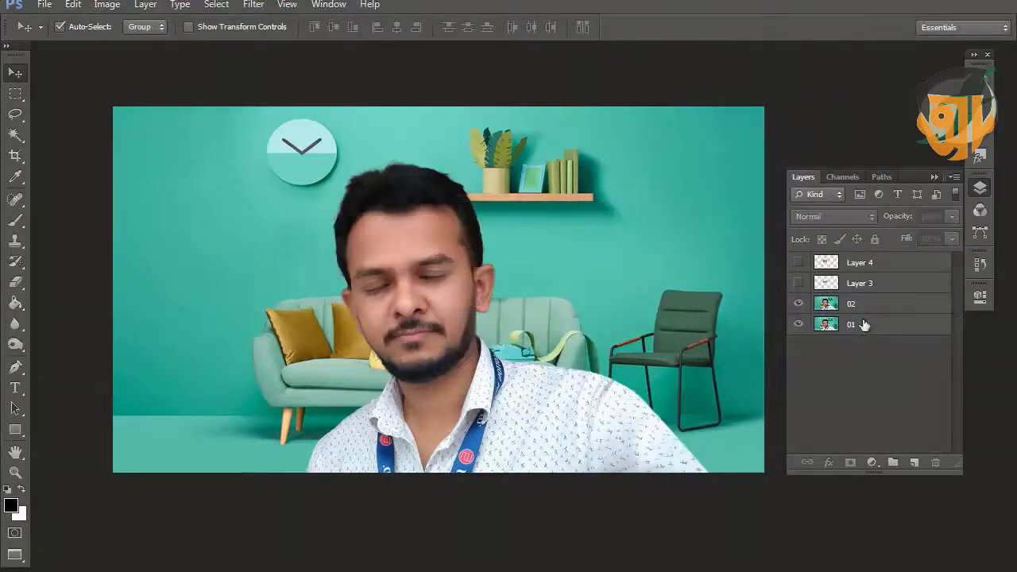
click(850, 306)
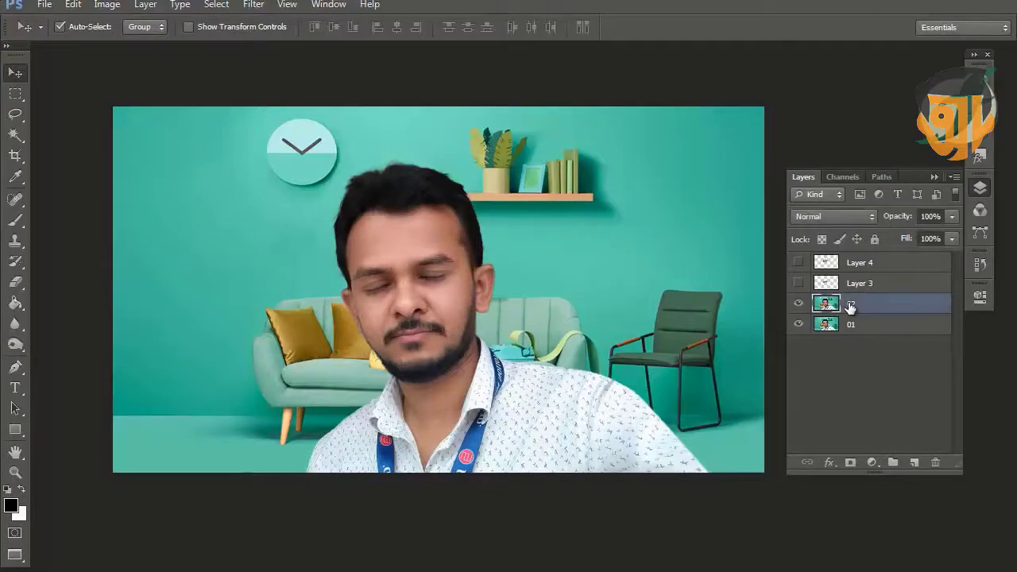
click(799, 325)
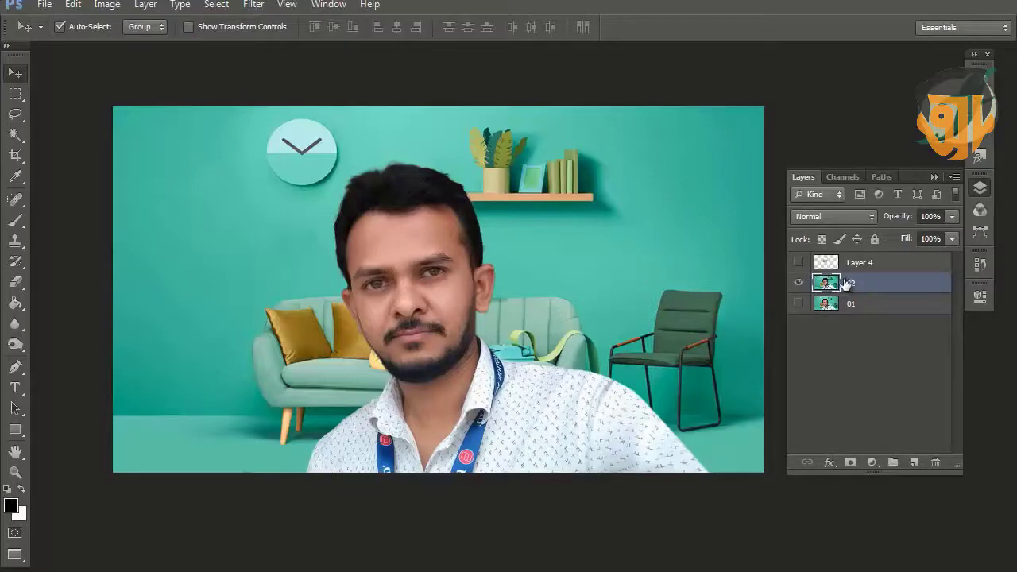
Step: Duplicate layer 01 as a new layer named 03
right_click(846, 284)
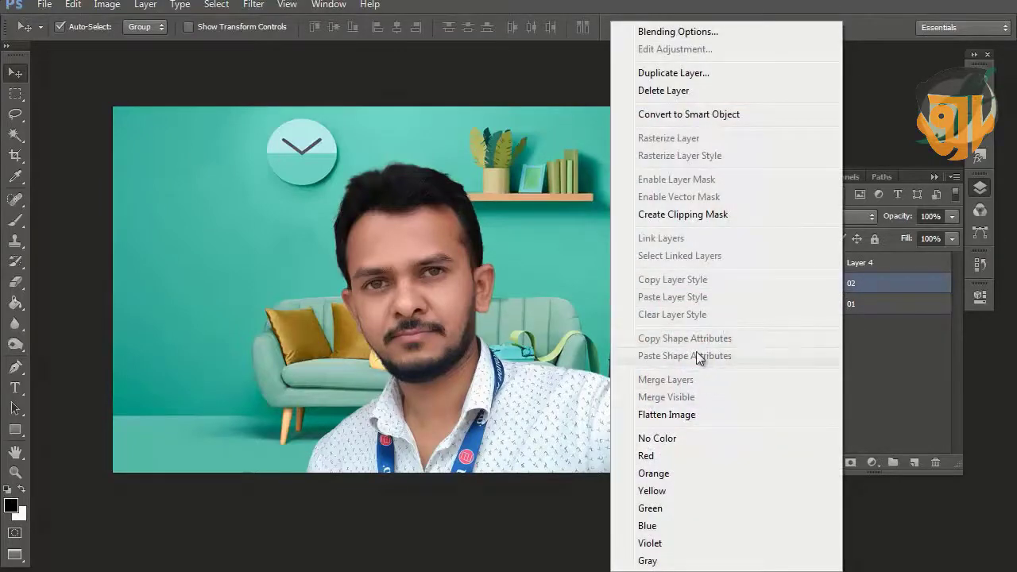
click(880, 332)
right_click(848, 304)
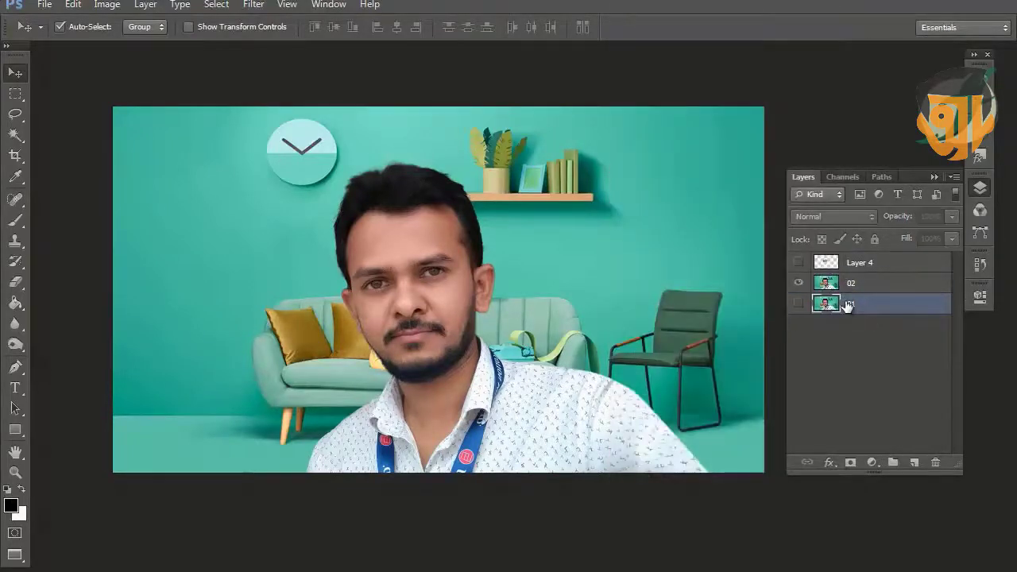
click(695, 77)
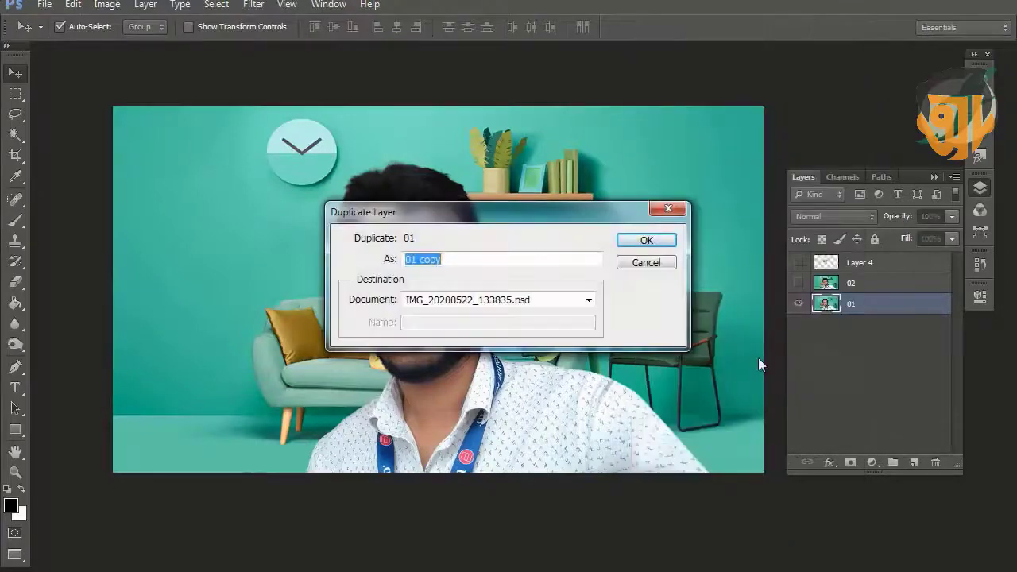
text(03)
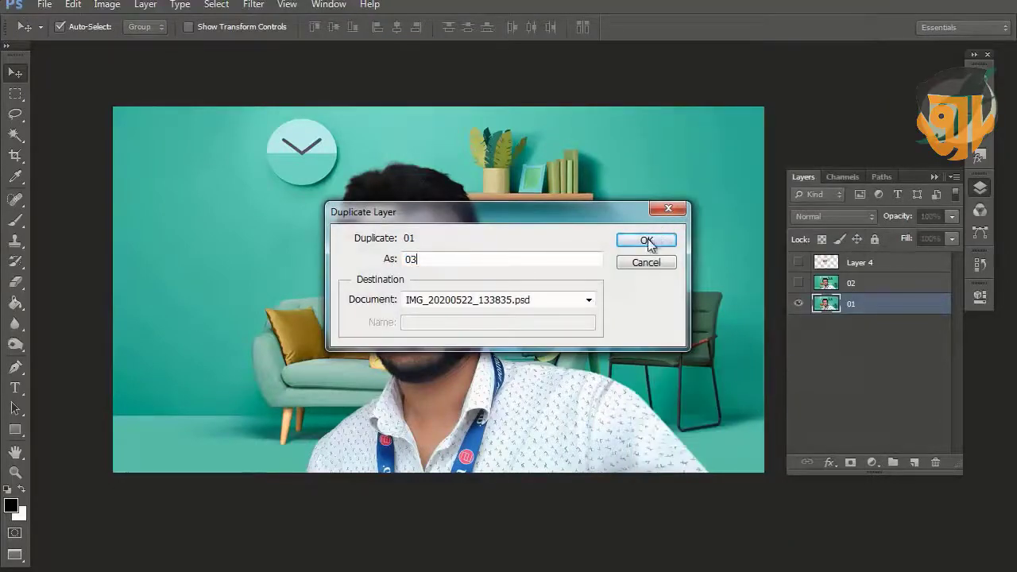
click(647, 239)
Step: Move layer 03 above 02 and merge the wide-eyed Layer 4 into it
drag(838, 306, 830, 276)
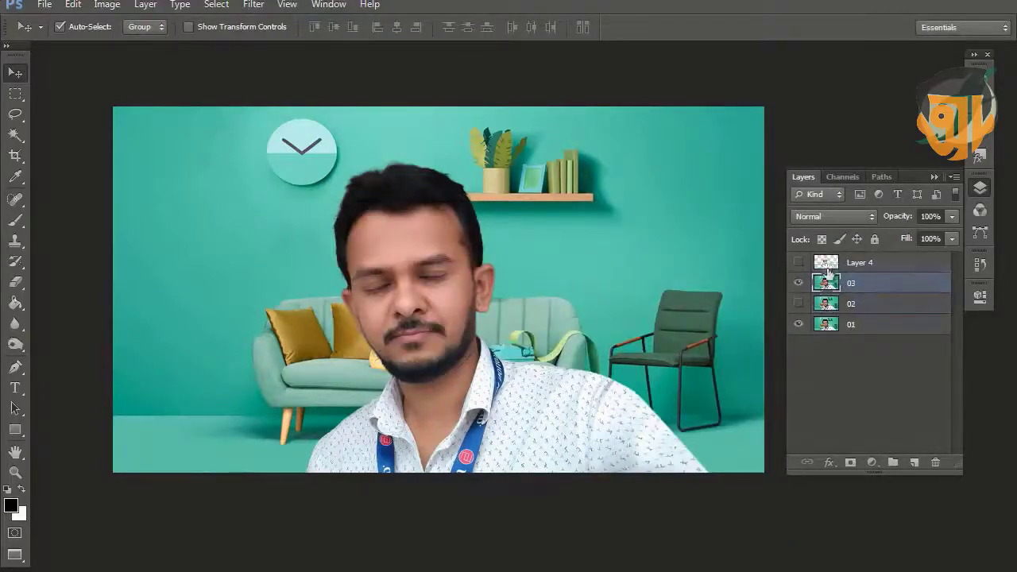
click(798, 324)
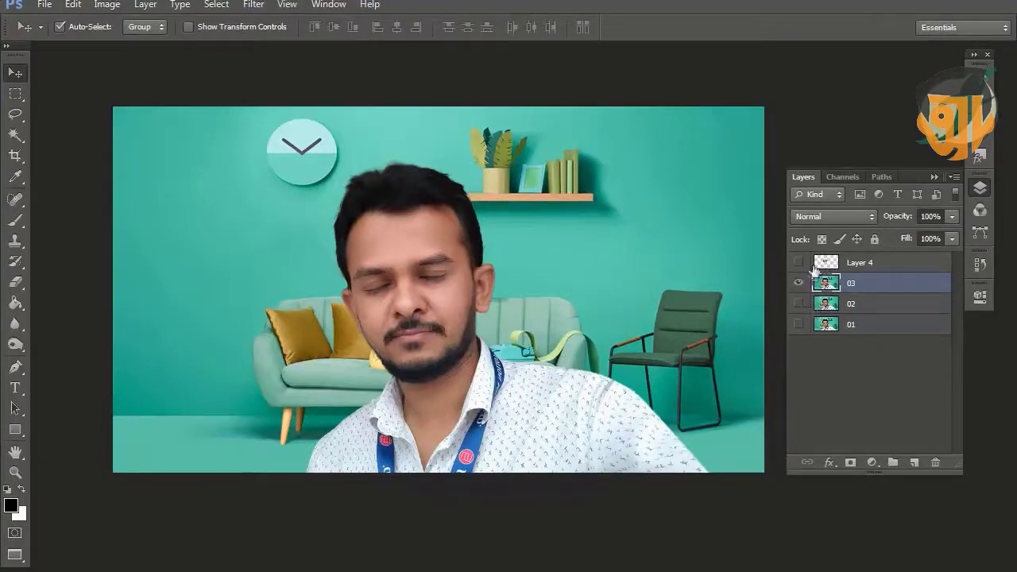
click(799, 263)
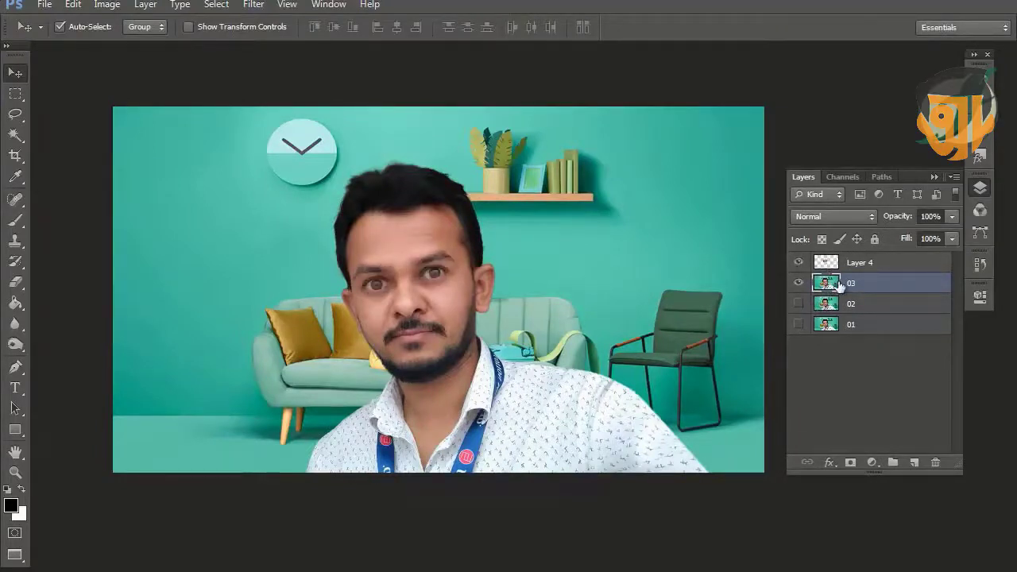
key(ctrl+shift+e)
Step: Compare the closed, open and wide eyes across 01, 02 and 03, leaving all three visible
click(798, 283)
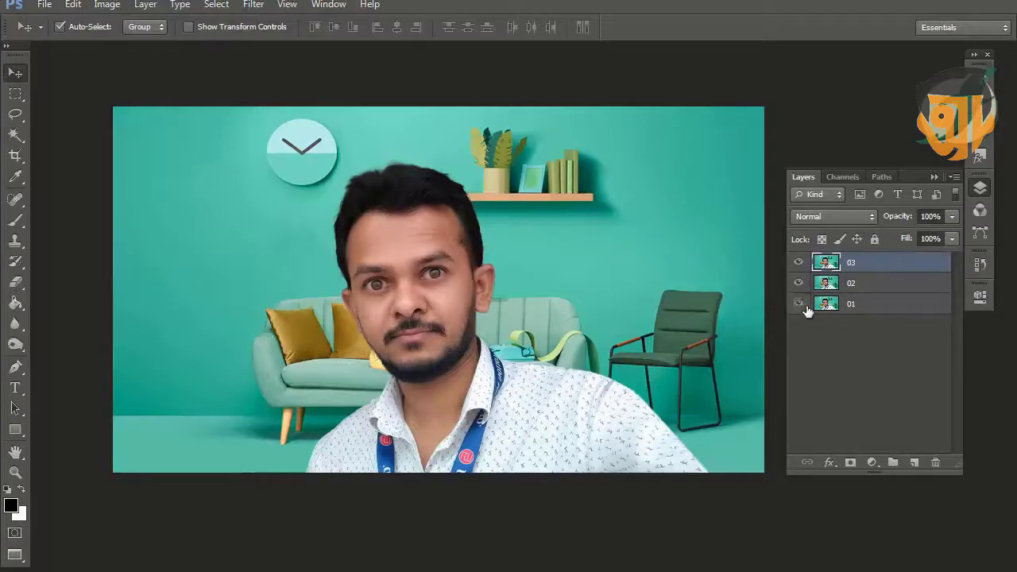
click(799, 262)
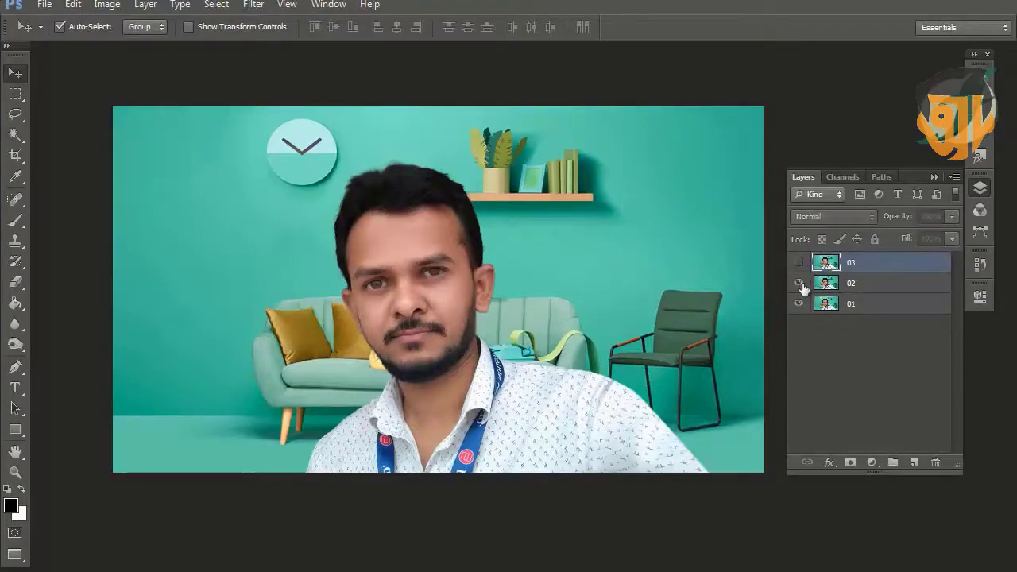
click(798, 282)
click(798, 304)
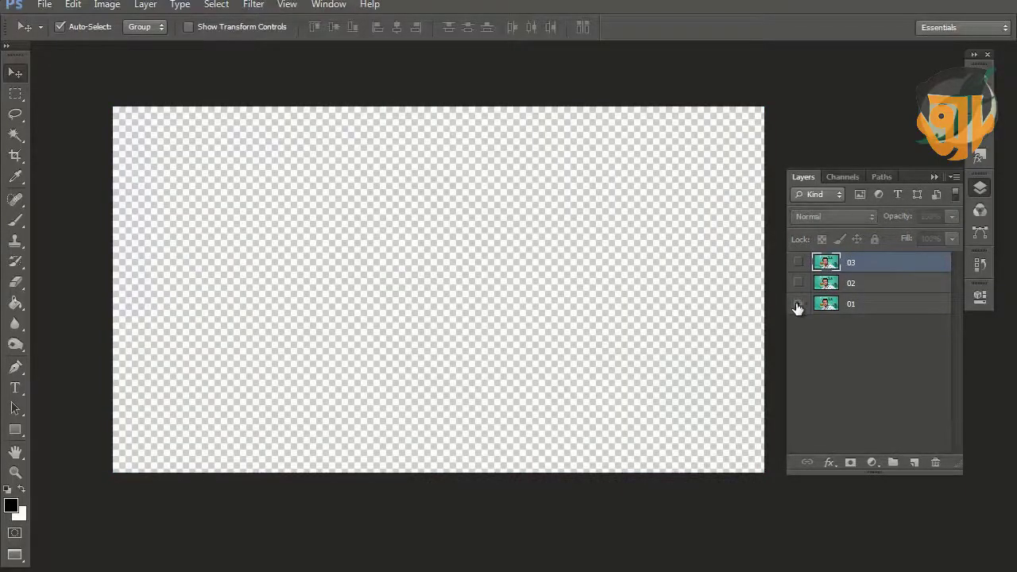
click(799, 305)
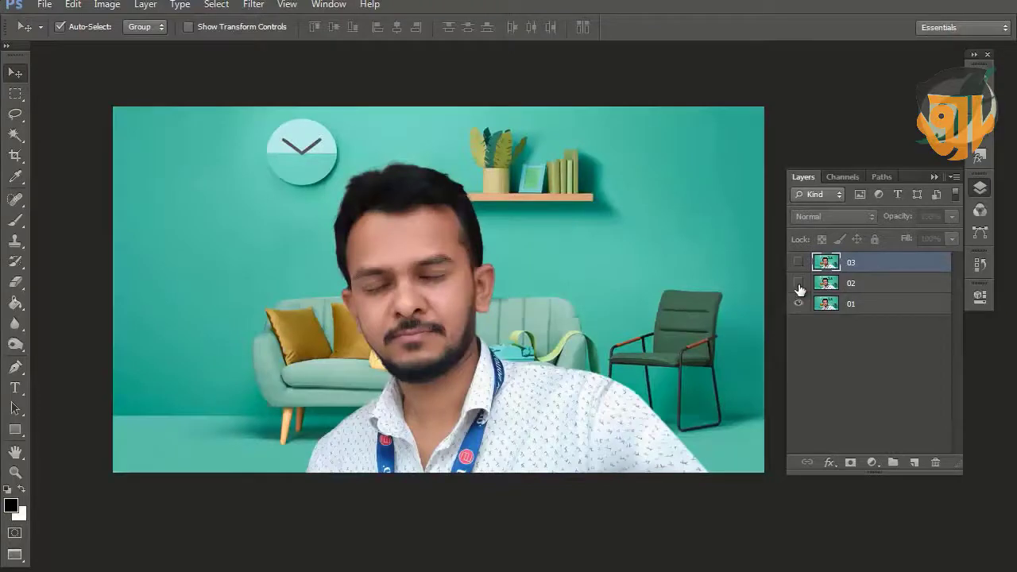
click(799, 283)
click(798, 263)
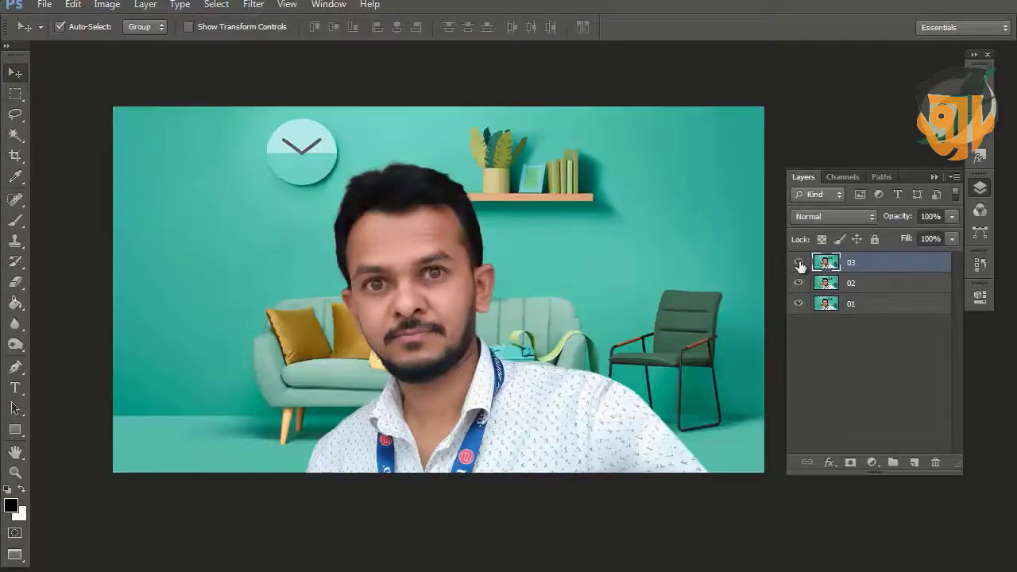
click(798, 263)
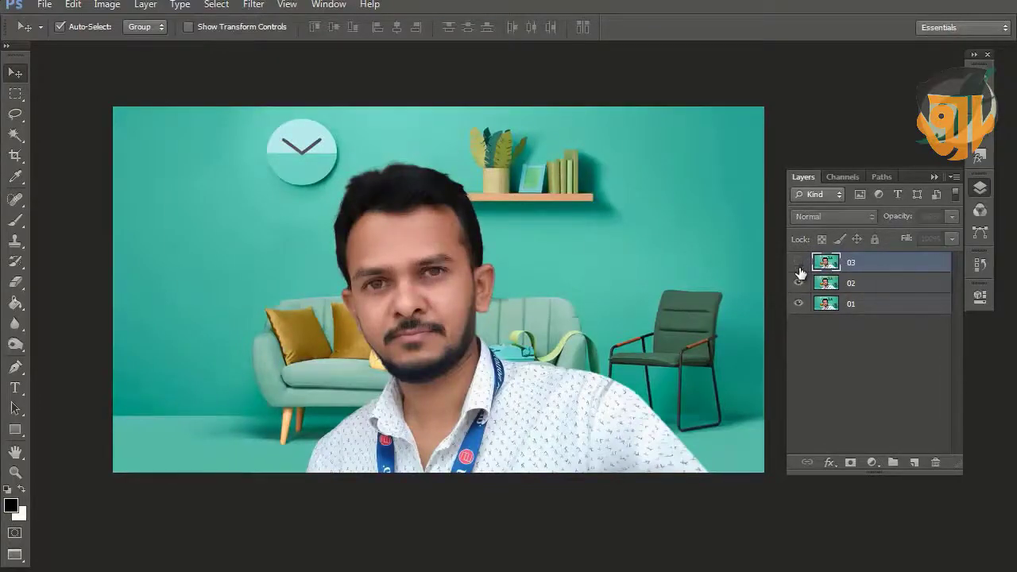
click(799, 283)
click(798, 284)
click(799, 283)
click(798, 263)
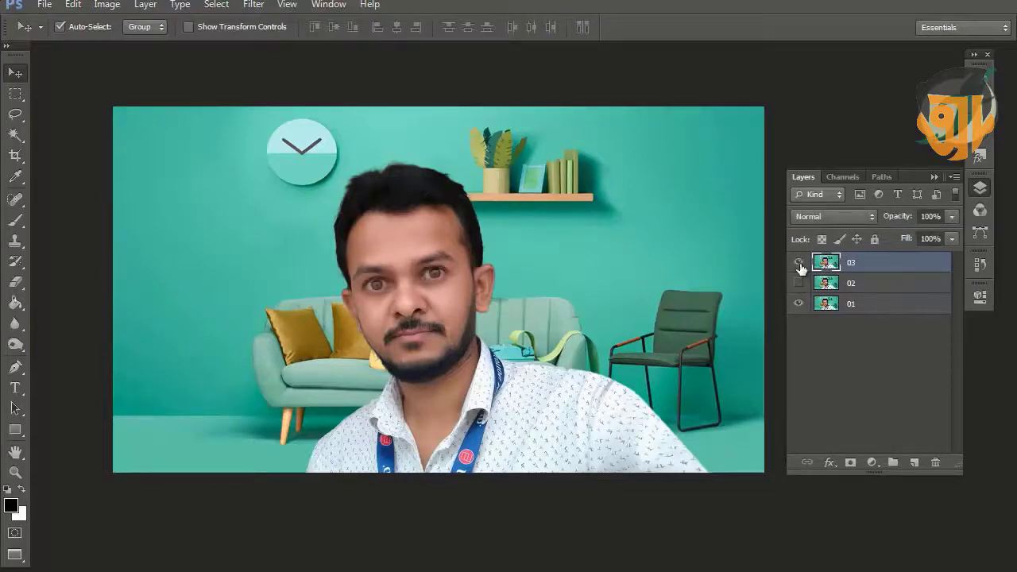
click(800, 283)
click(833, 307)
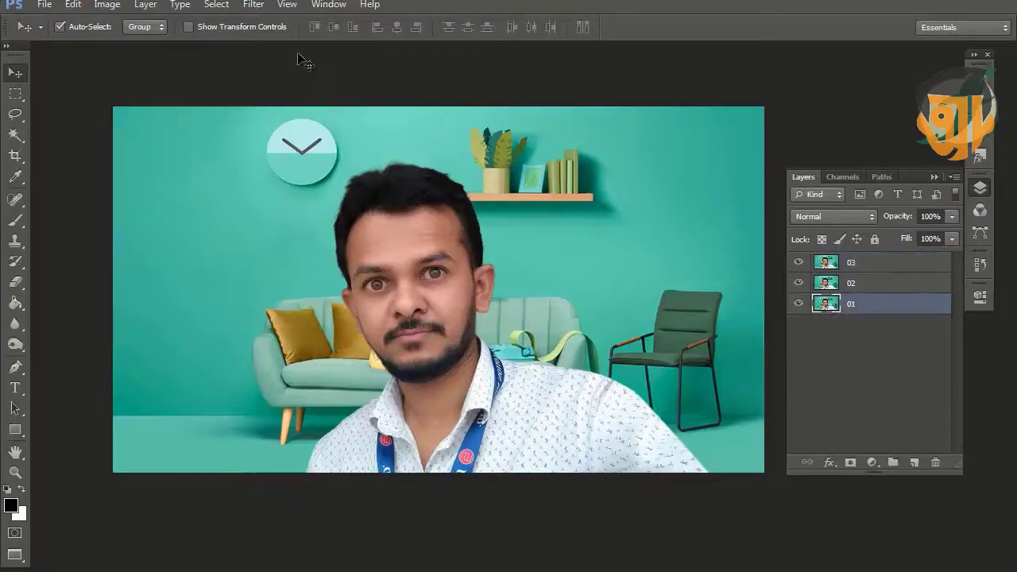
Step: Open the Timeline and make one animation frame from each of layers 01, 02 and 03
click(327, 5)
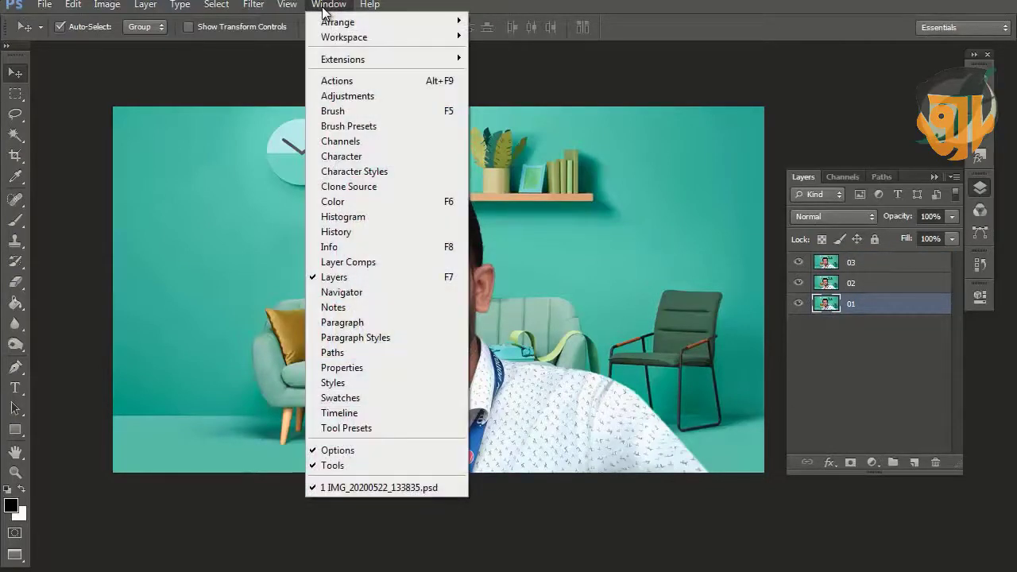
click(358, 419)
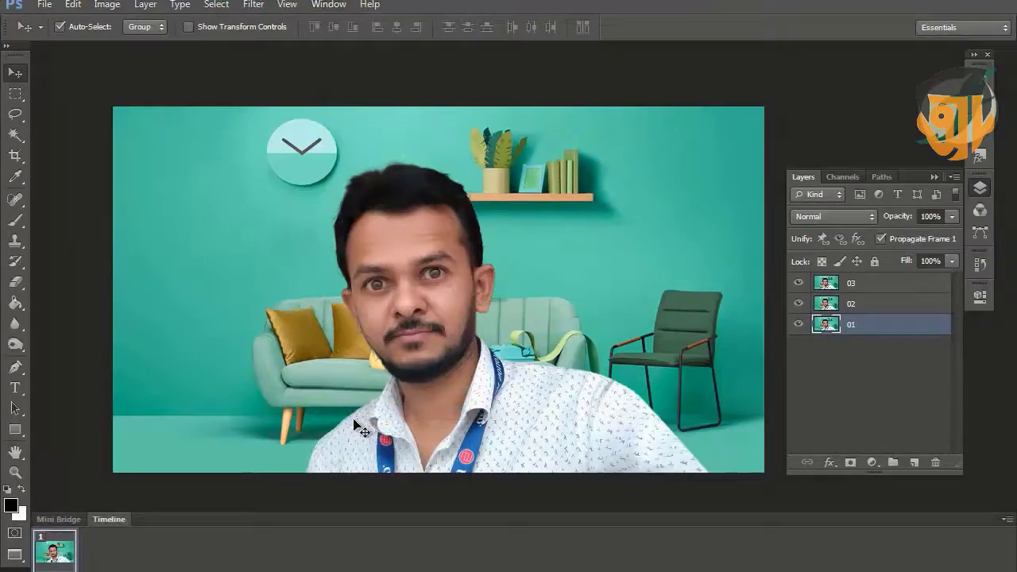
click(1007, 520)
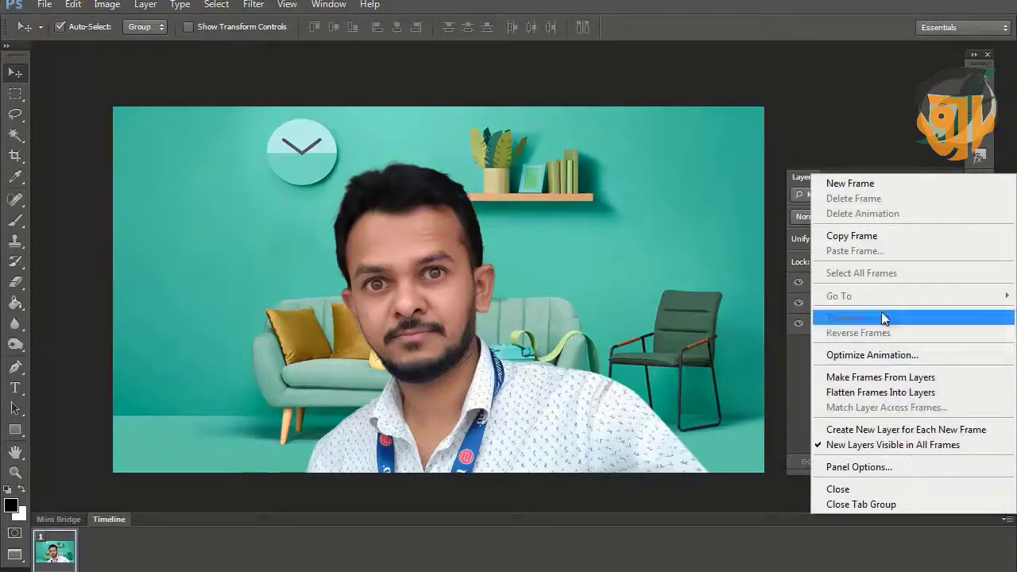
click(902, 379)
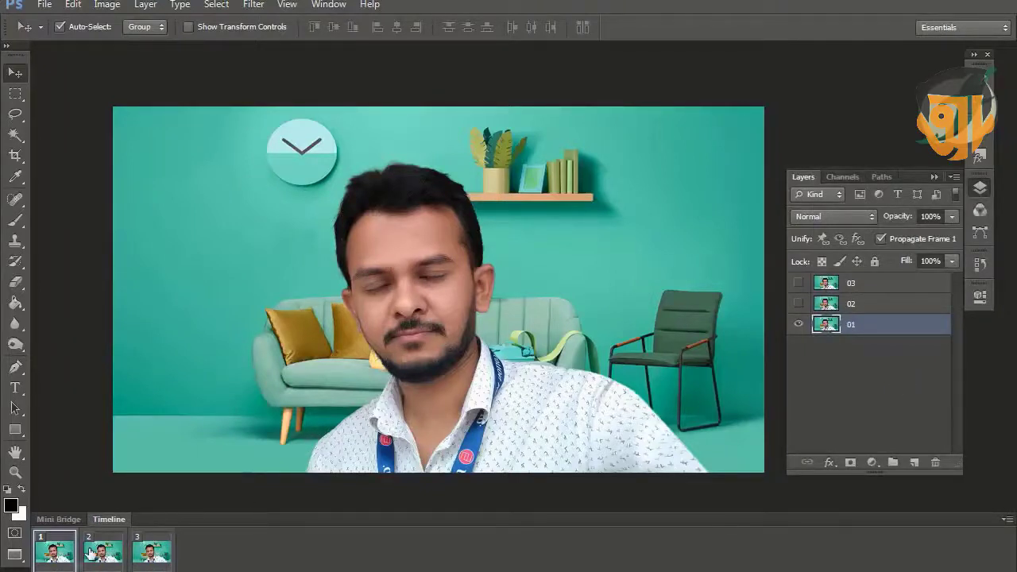
Step: Set all three frames to a 0.5 second delay, then play and stop the preview
click(54, 564)
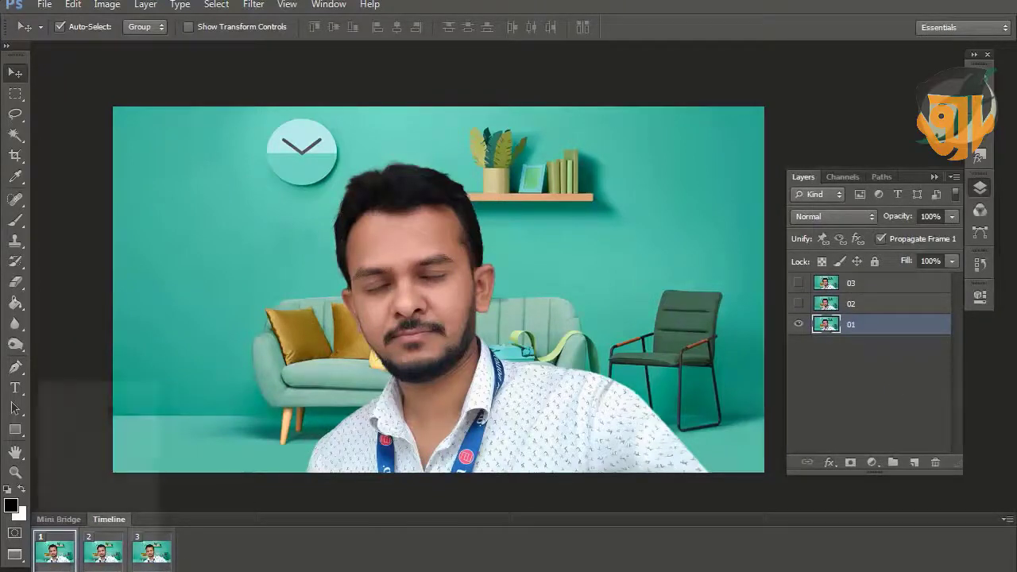
click(69, 448)
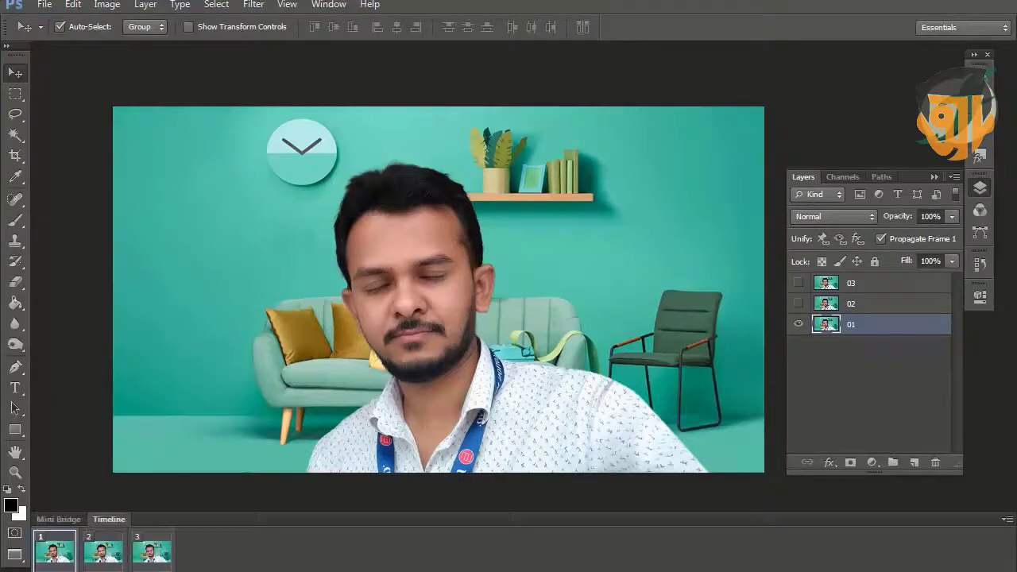
click(103, 548)
click(103, 564)
click(125, 445)
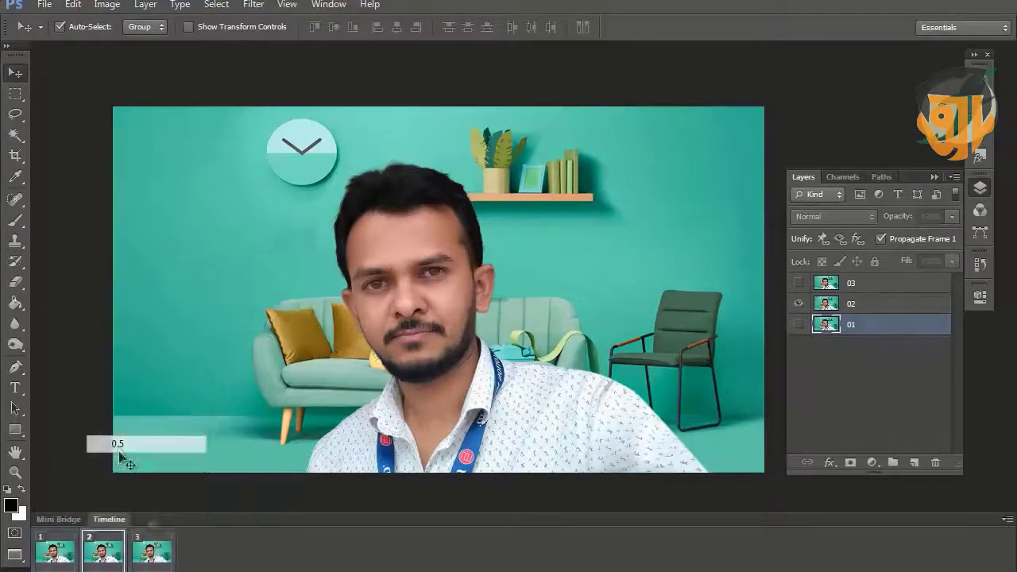
click(151, 549)
click(151, 565)
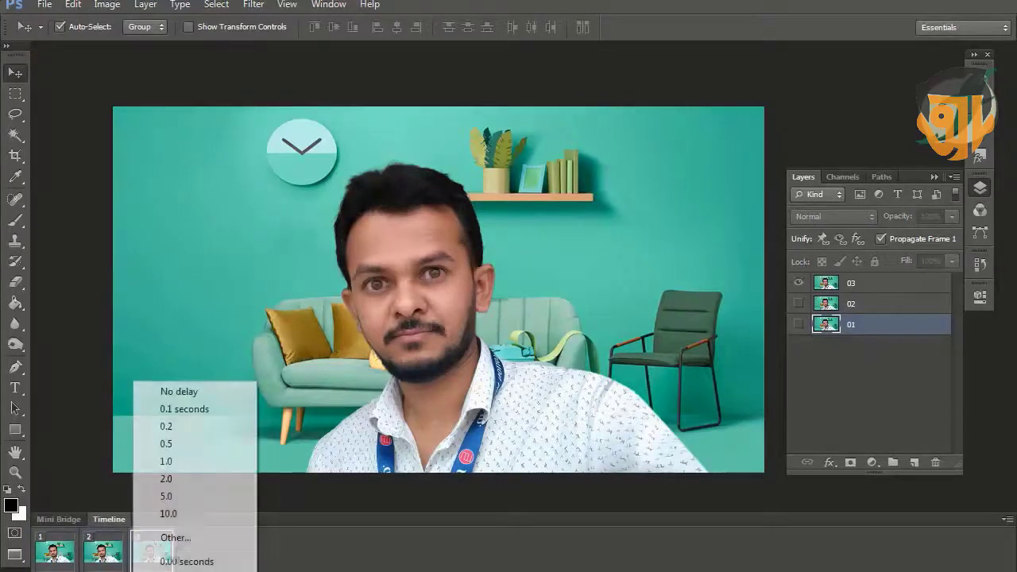
click(178, 450)
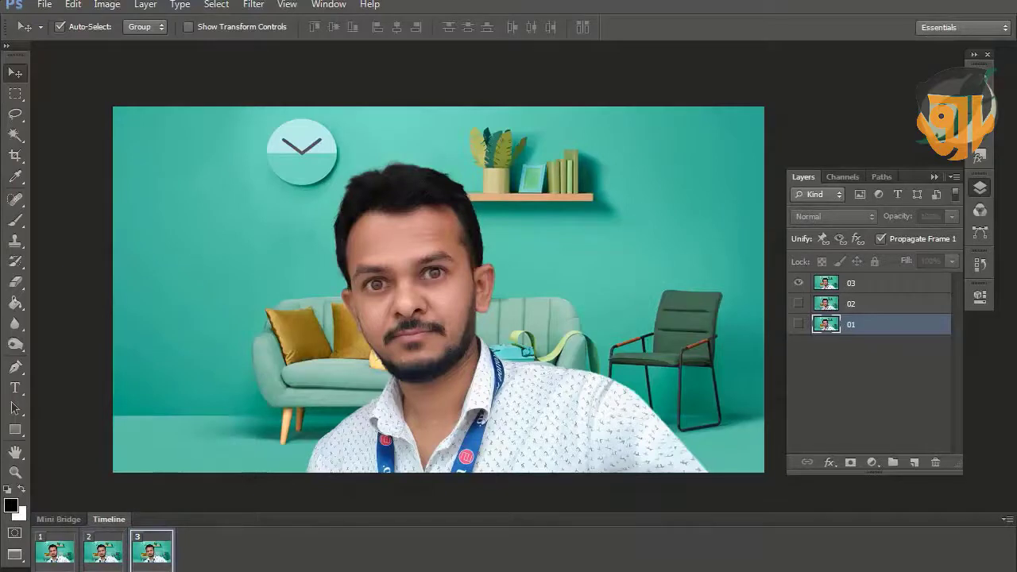
click(159, 568)
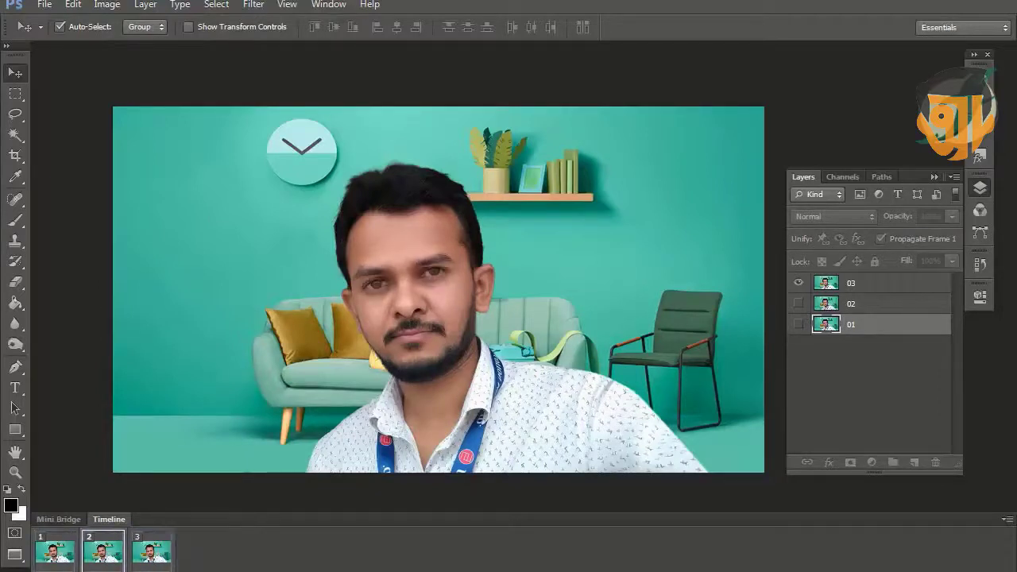
click(159, 568)
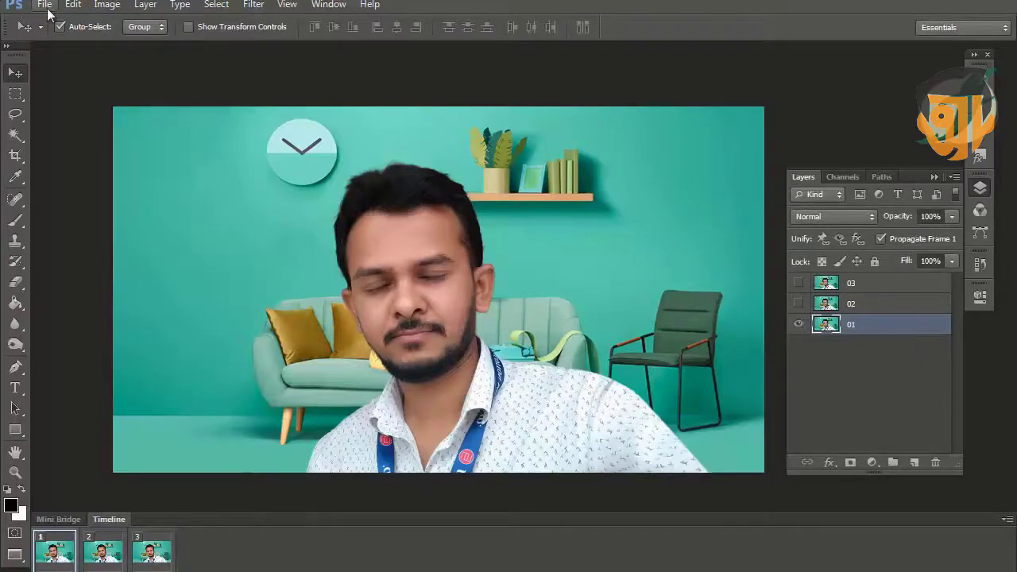
Step: Save for Web as GIF, saving IMG_20200522_133835.gif into the desktop's New folder
click(46, 6)
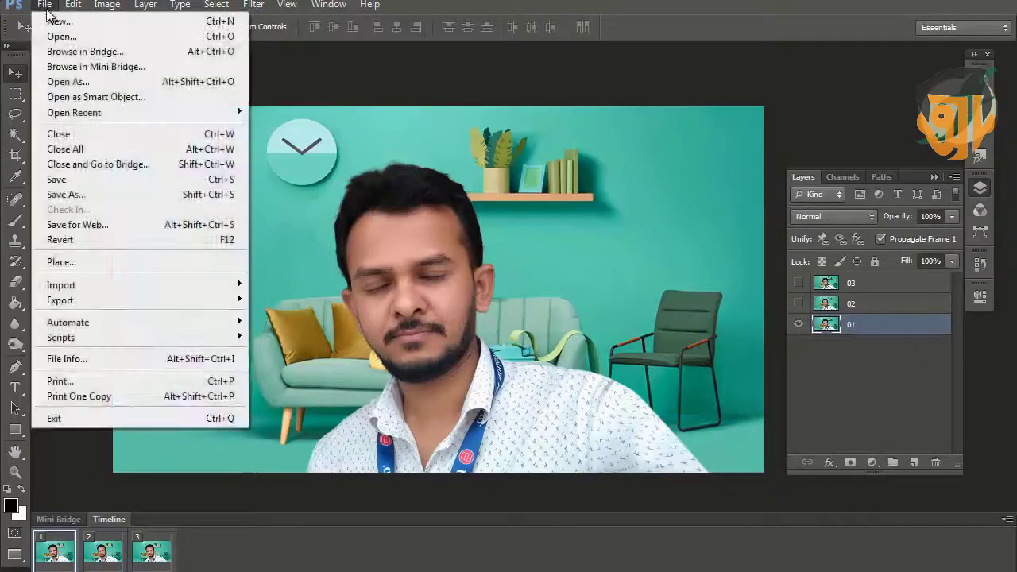
click(118, 225)
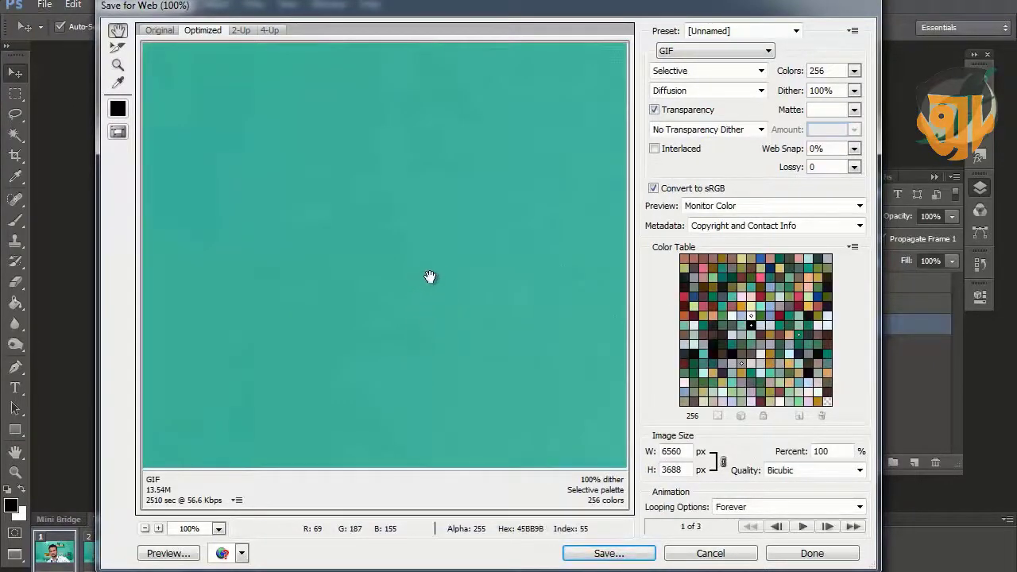
click(609, 553)
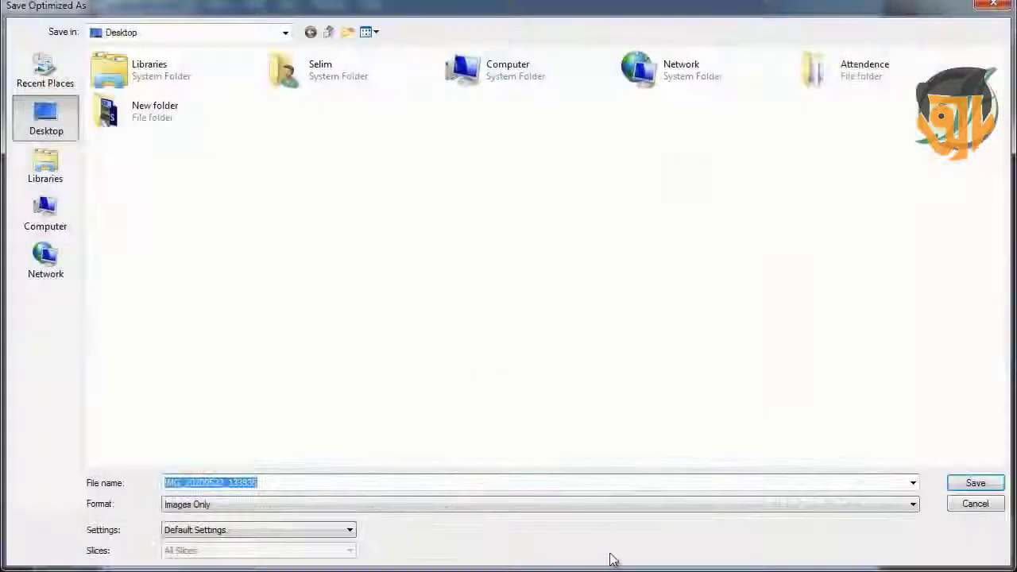
double_click(112, 127)
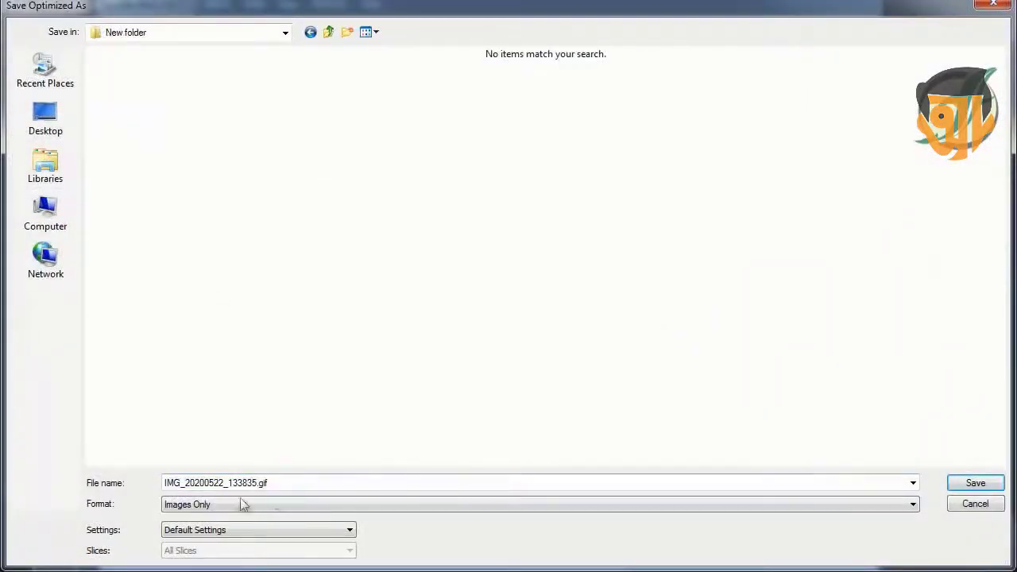
click(965, 485)
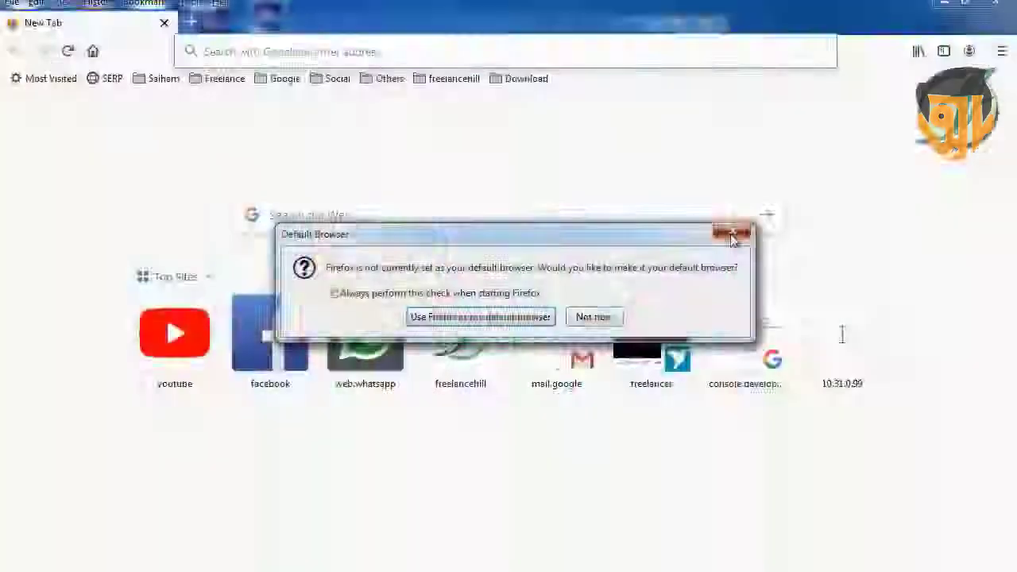
Step: Dismiss Firefox's default-browser prompt and drag IMG_20200522_133835.gif into the browser window
click(731, 235)
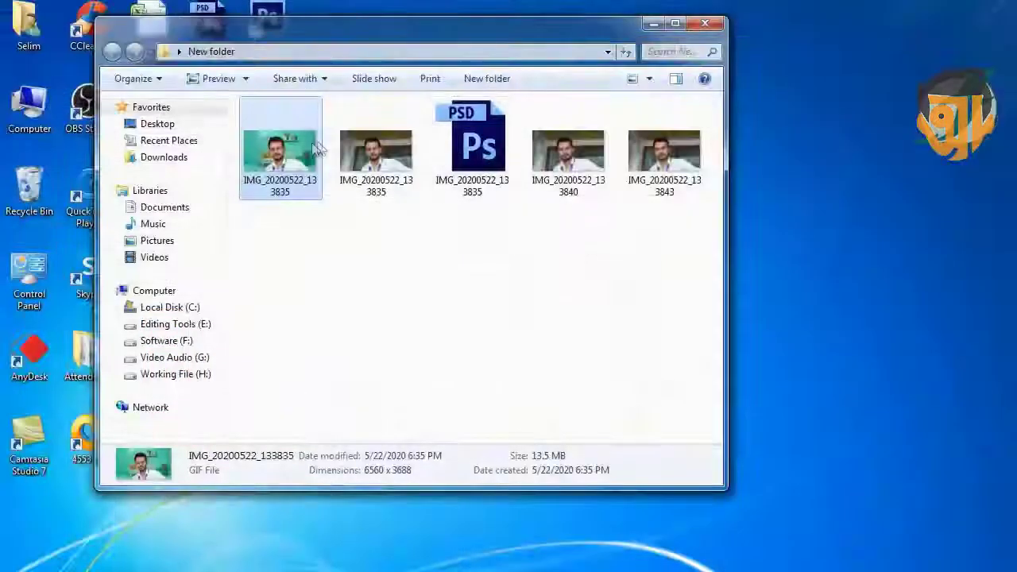
mouse_move(274, 162)
mouse_down()
mouse_move(262, 498)
mouse_move(370, 310)
mouse_up()
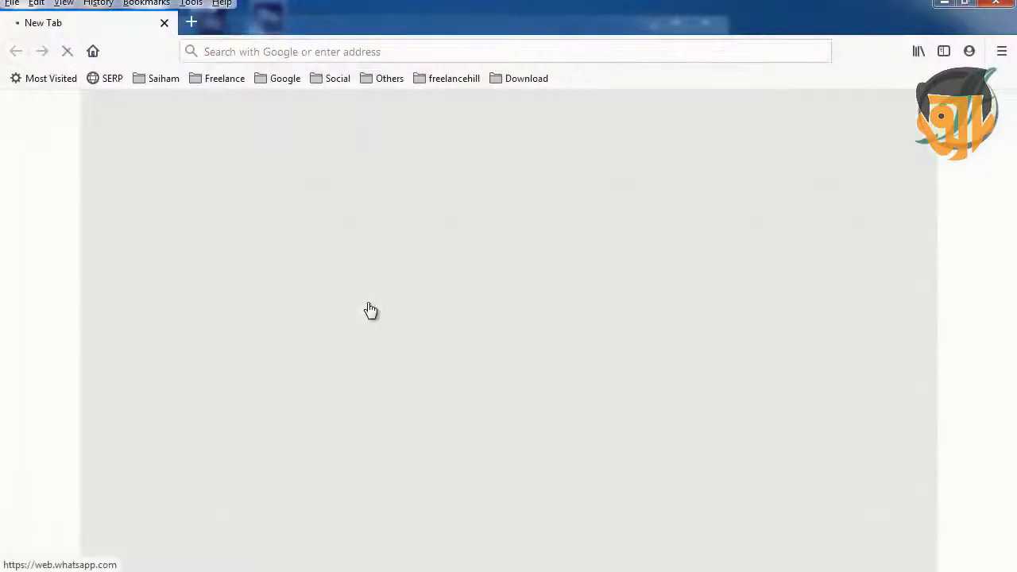